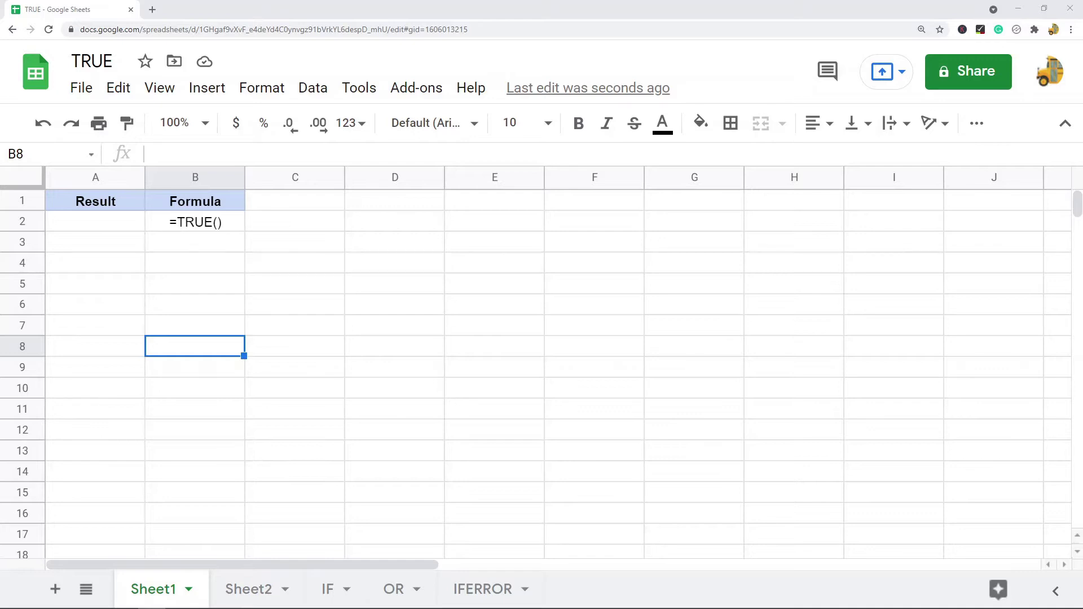
Step: Enter the formula =TRUE() in A2 on Sheet1 so it displays TRUE
{"action": "left_click", "coordinate": [108, 224]}
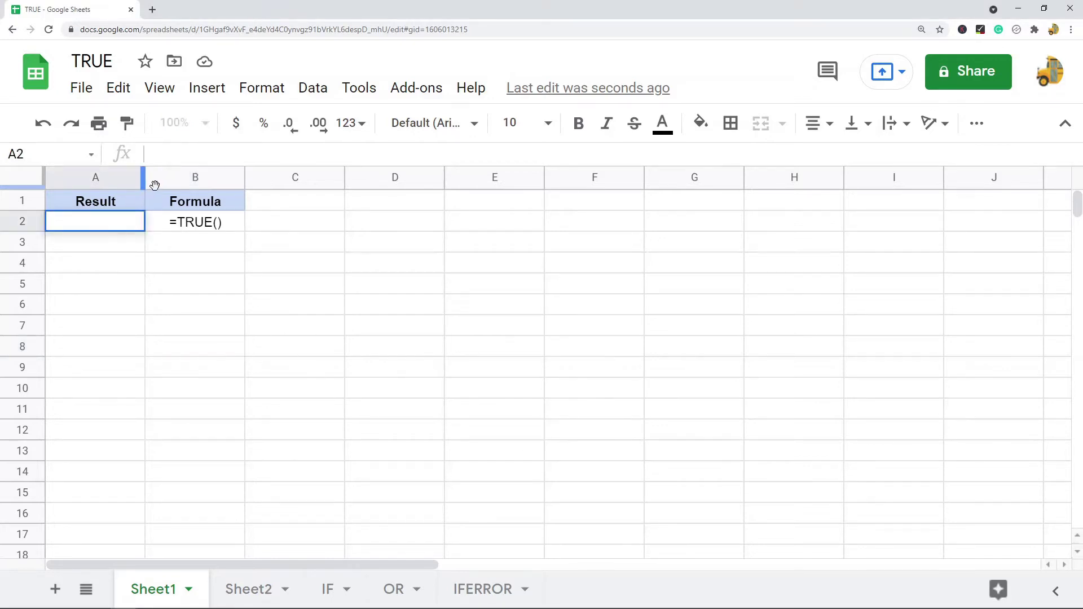
{"action": "type", "text": "=true"}
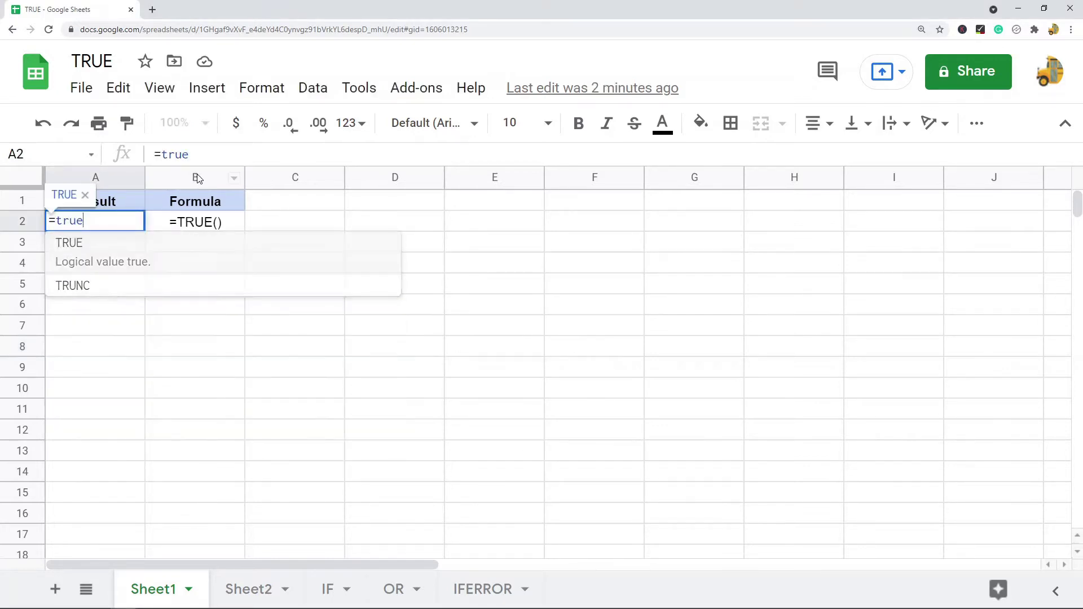
{"action": "key", "text": "Tab"}
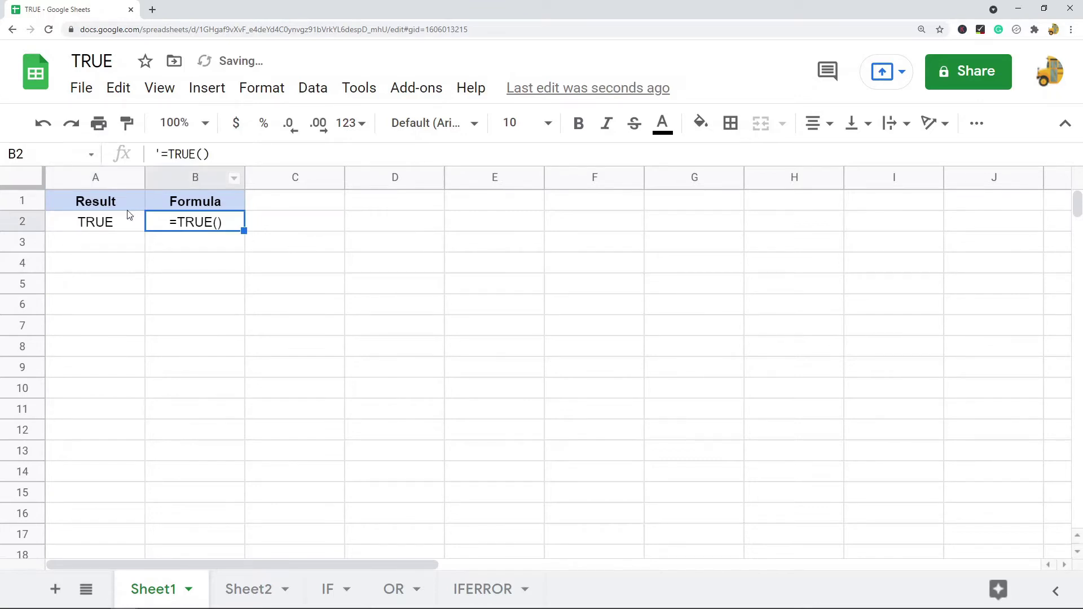
{"action": "left_click", "coordinate": [123, 221]}
{"action": "left_click", "coordinate": [195, 155]}
{"action": "type", "text": "("}
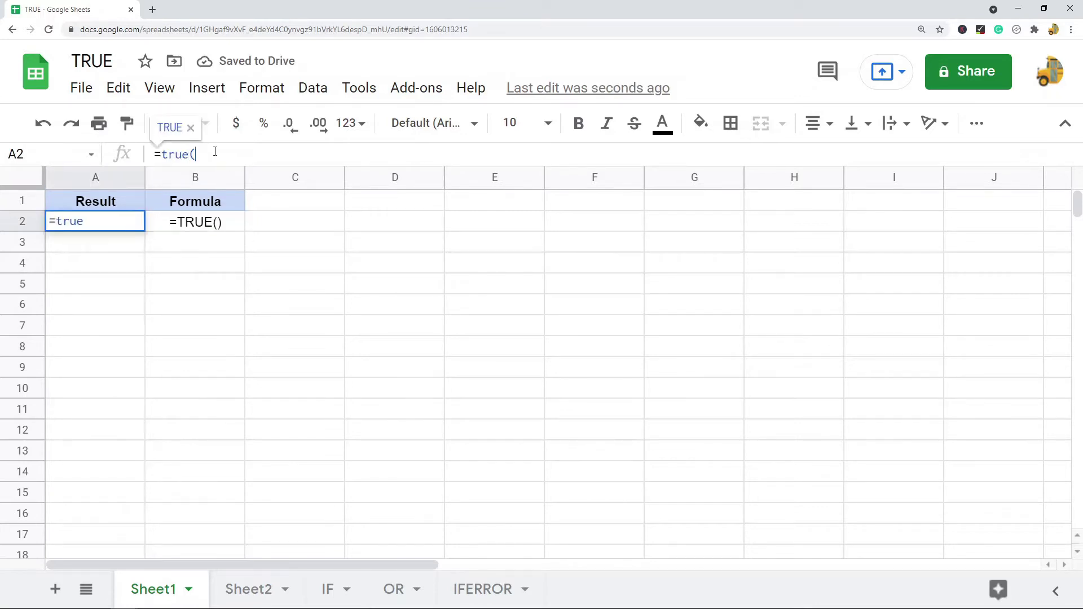
{"action": "type", "text": ")"}
{"action": "key", "text": "Return"}
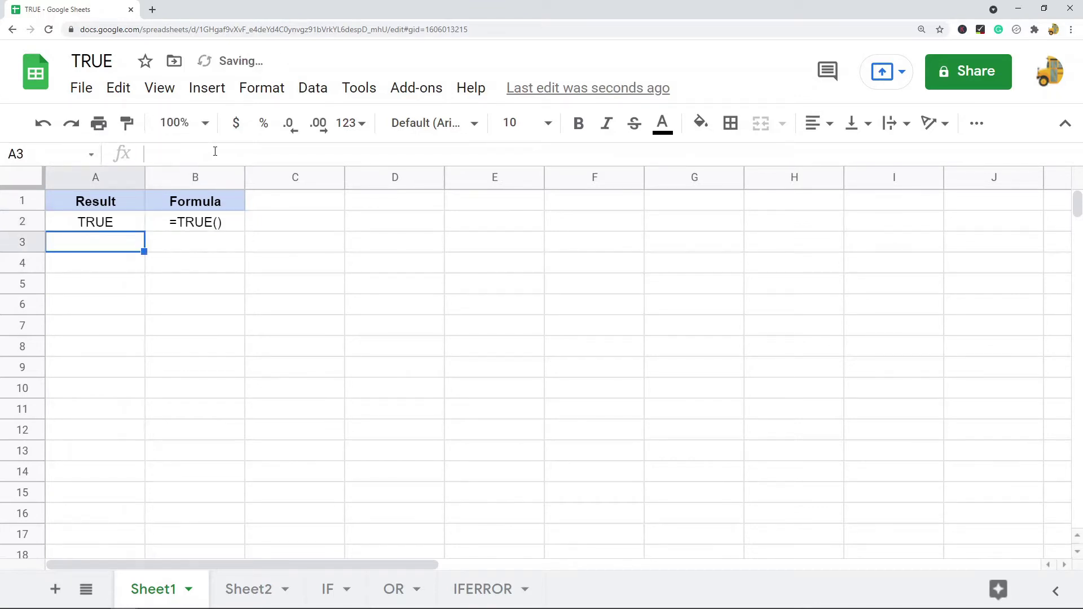
{"action": "left_click", "coordinate": [116, 228]}
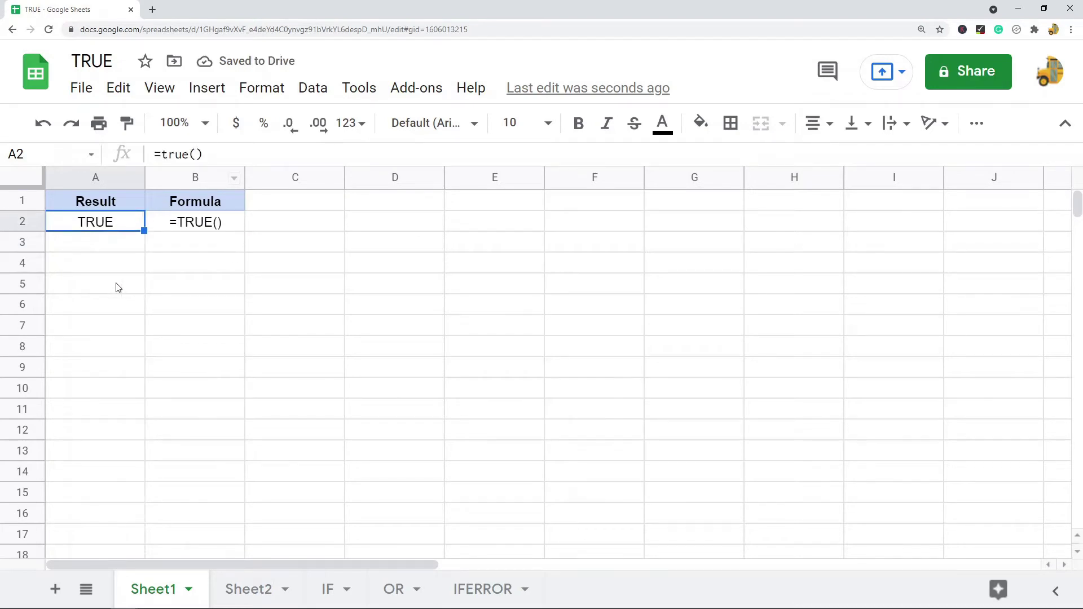
Step: Type the plain value TRUE into A3 below it
{"action": "left_click", "coordinate": [115, 244]}
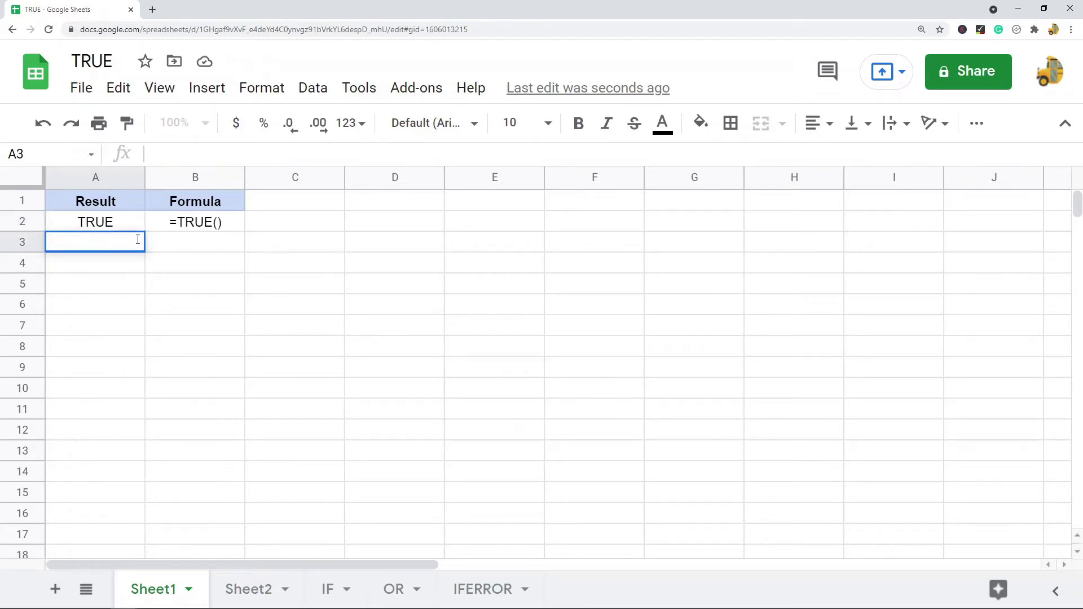
{"action": "type", "text": "TRUE"}
{"action": "left_click", "coordinate": [209, 310]}
{"action": "left_click", "coordinate": [101, 244]}
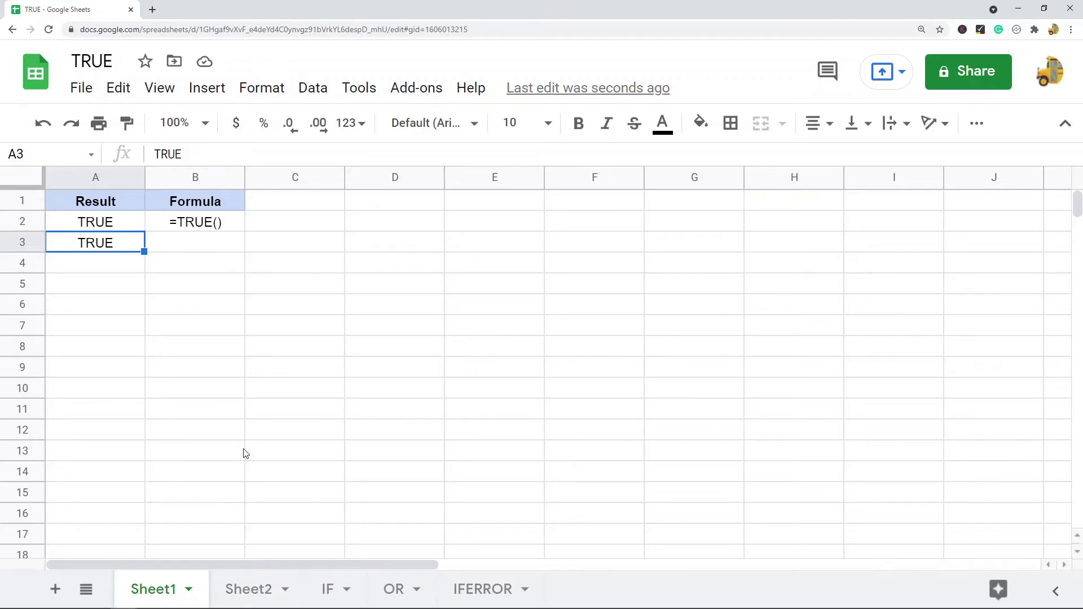
Step: On Sheet2, enter =TRUE()+TRUE() in A2 so it shows 2, then select A3 to edit
{"action": "left_click", "coordinate": [253, 593]}
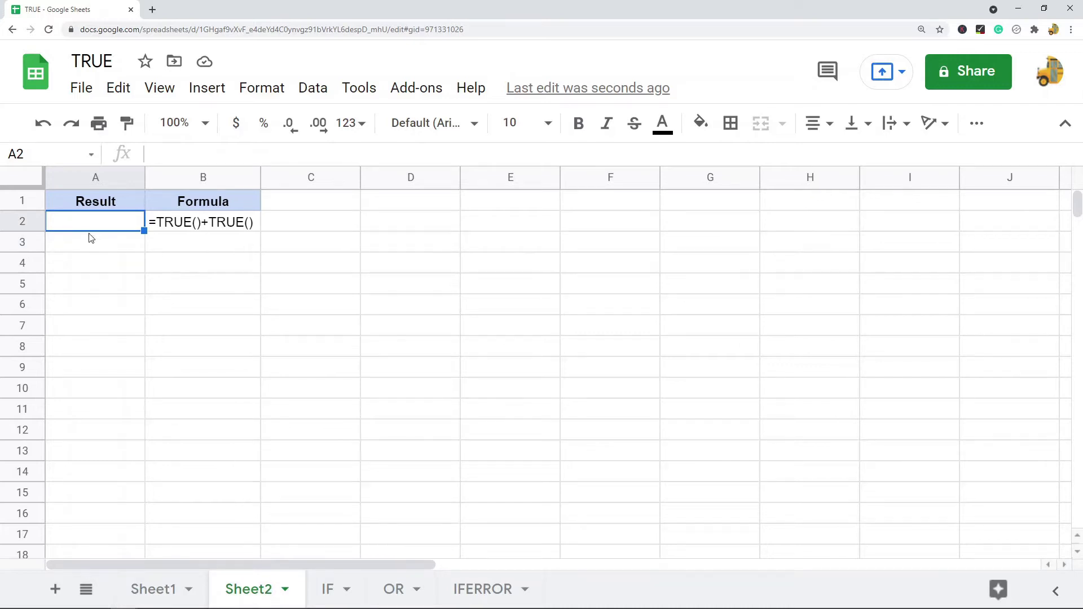
{"action": "type", "text": "=TRU"}
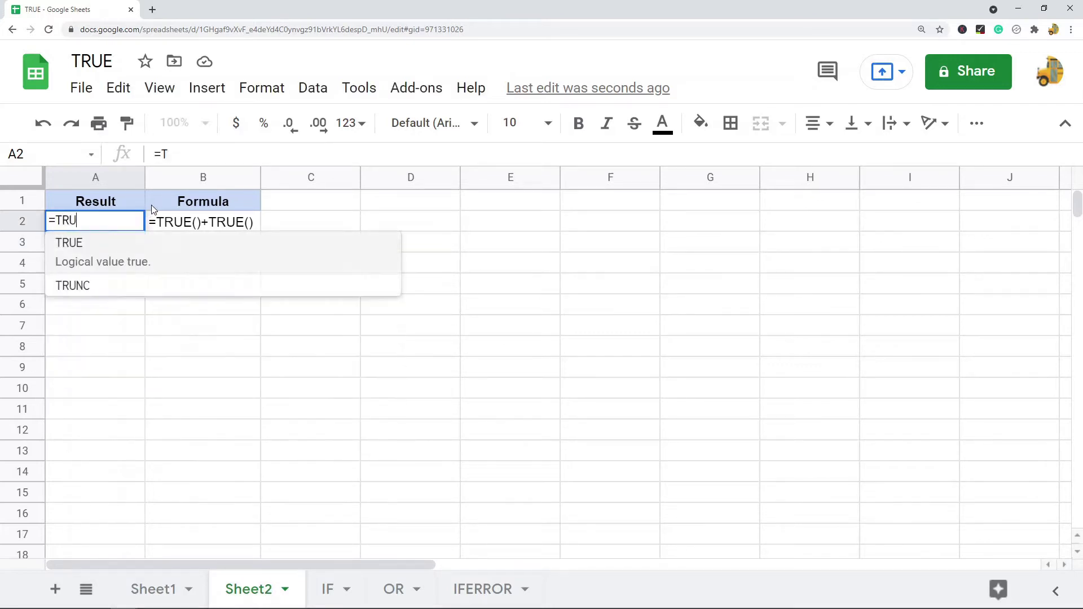
{"action": "type", "text": "E()"}
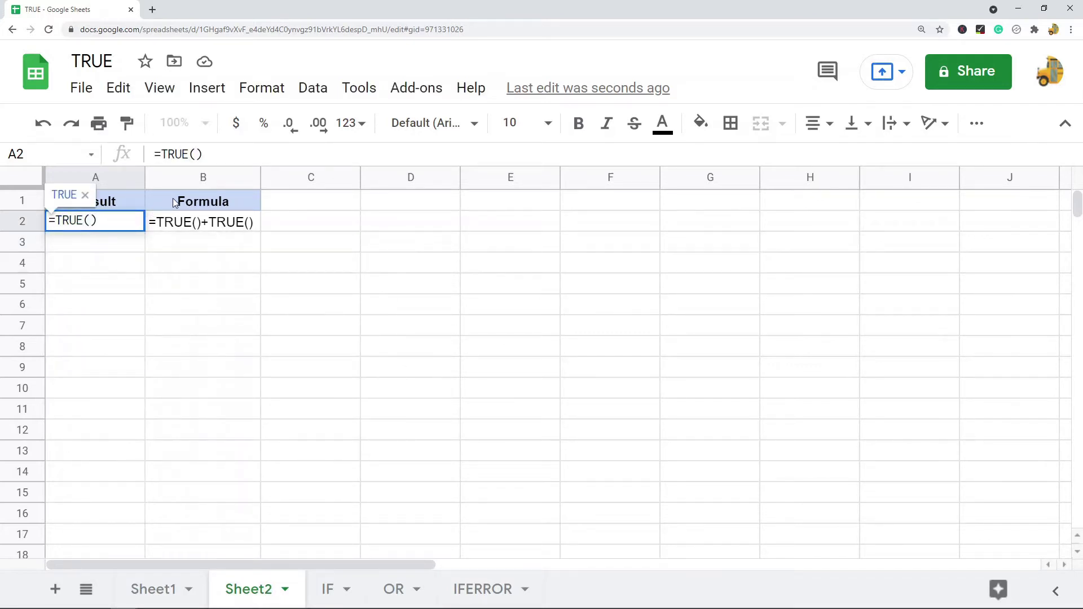
{"action": "type", "text": "+TRUE"}
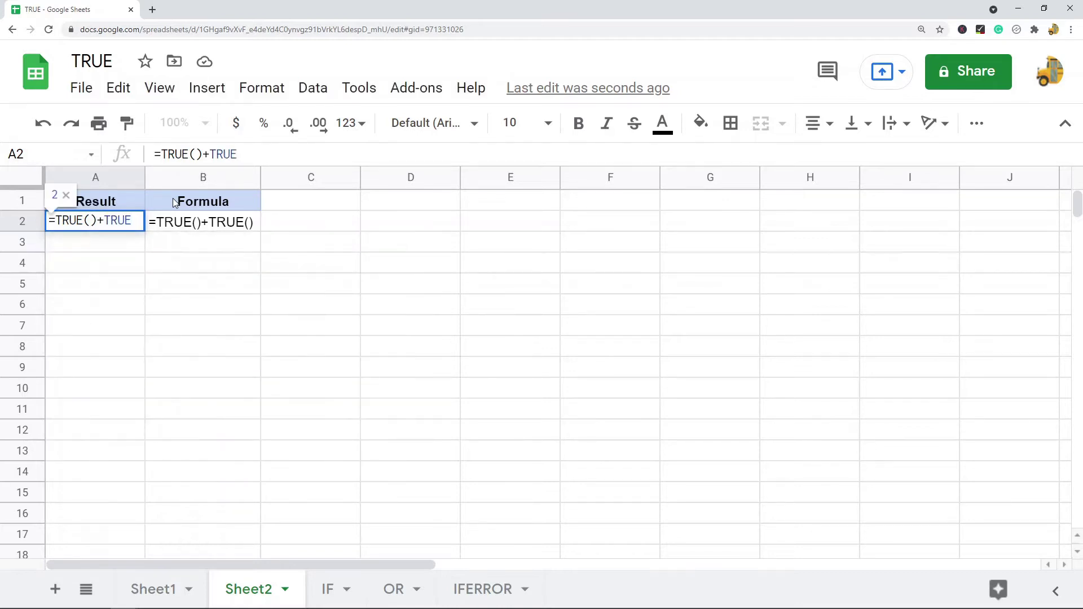
{"action": "type", "text": "()"}
{"action": "key", "text": "Return"}
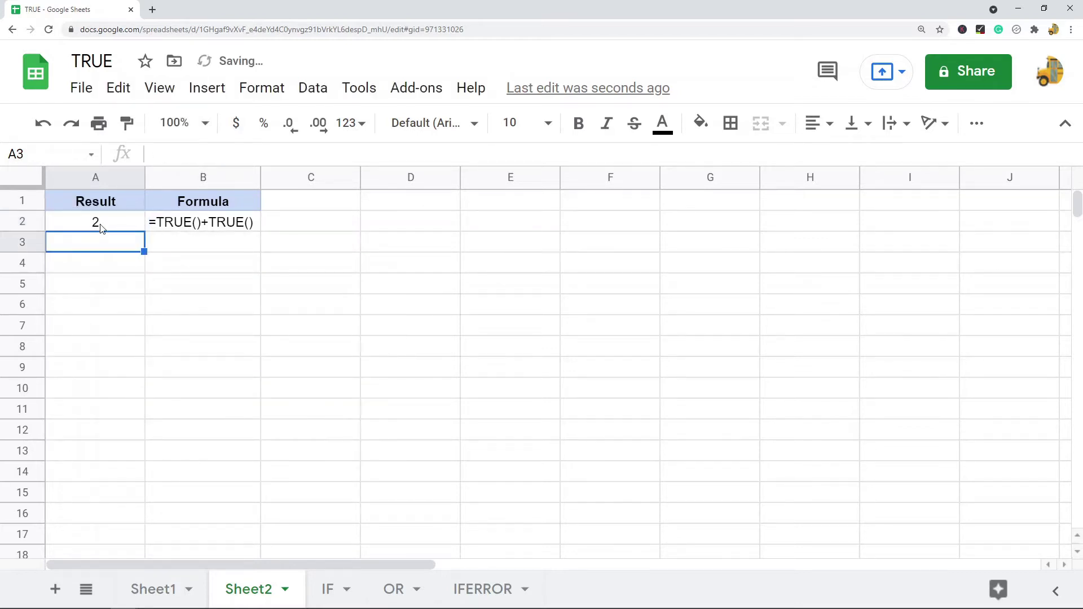
{"action": "left_click", "coordinate": [101, 224]}
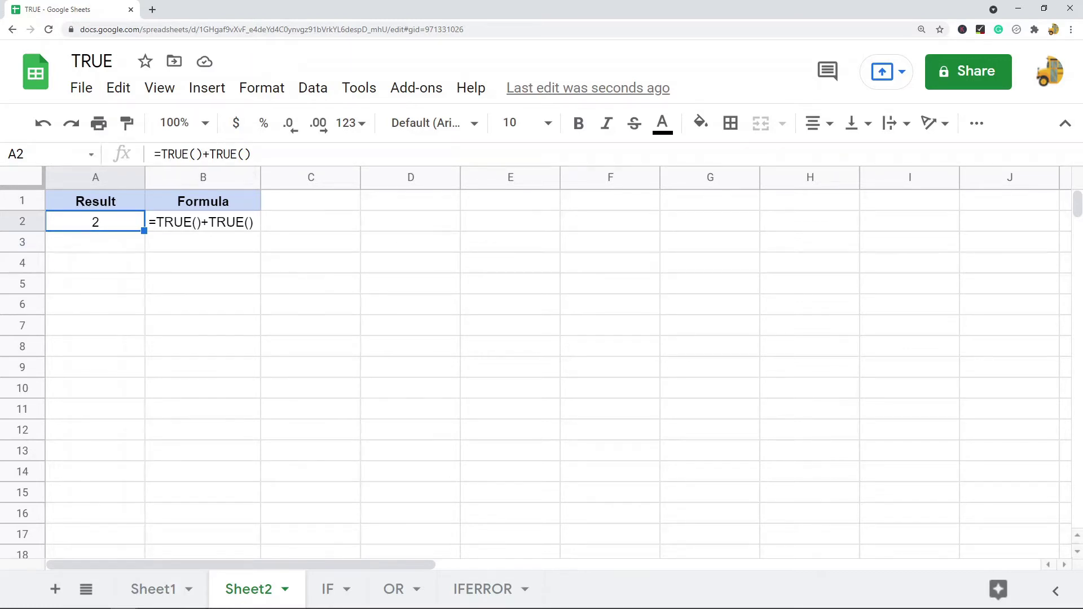
{"action": "left_click", "coordinate": [111, 246]}
{"action": "key", "text": "Return"}
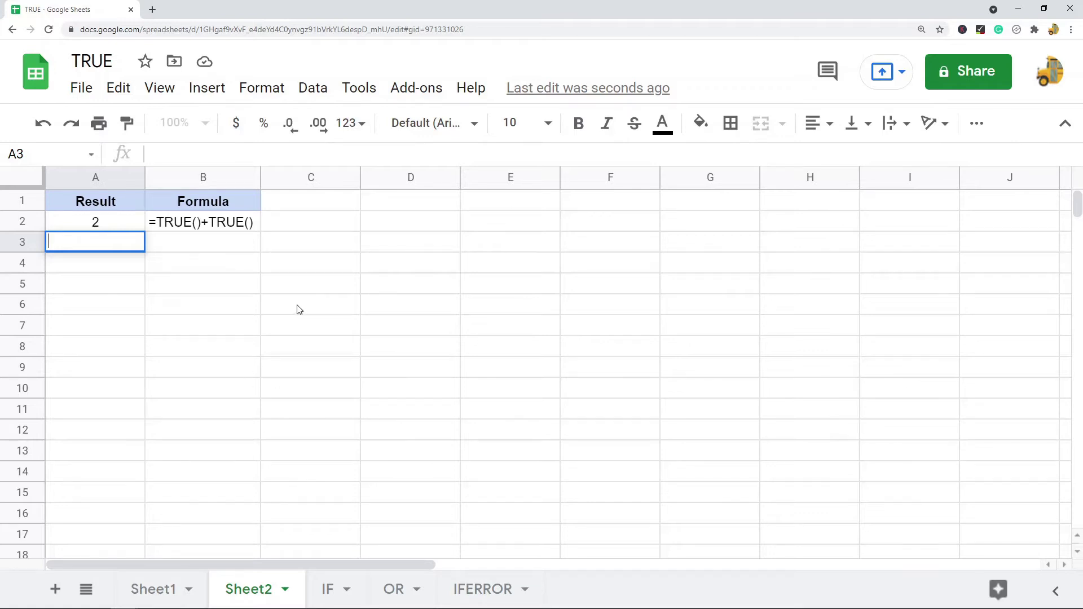
Step: On the IF sheet, enter =IF(A2>95,TRUE()) in B2, which returns TRUE for 100
{"action": "left_click", "coordinate": [326, 597]}
{"action": "left_click", "coordinate": [341, 392]}
{"action": "left_click", "coordinate": [183, 228]}
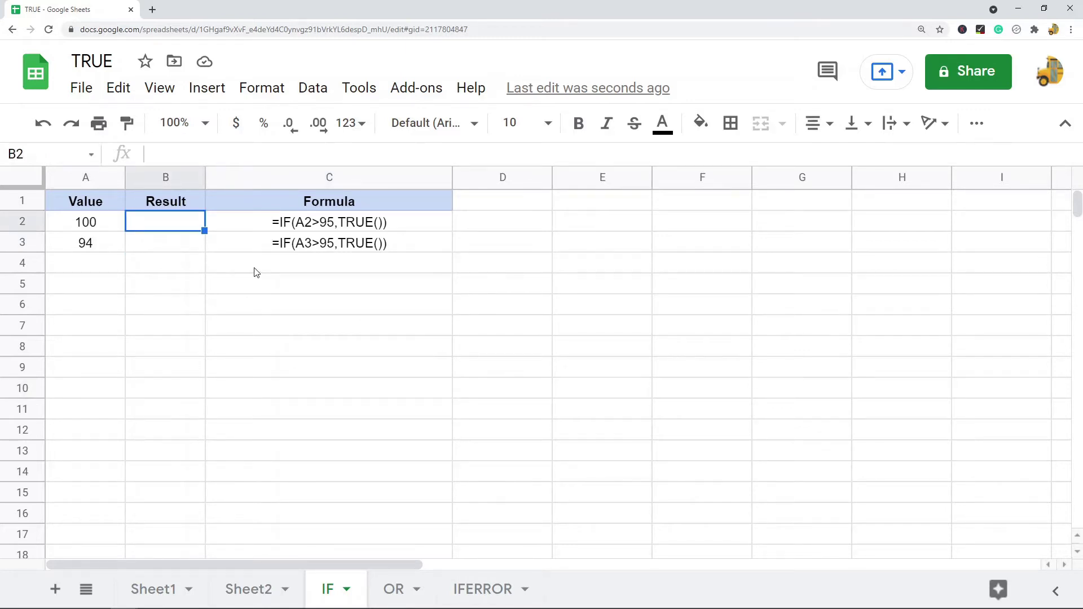
{"action": "type", "text": "=IF("}
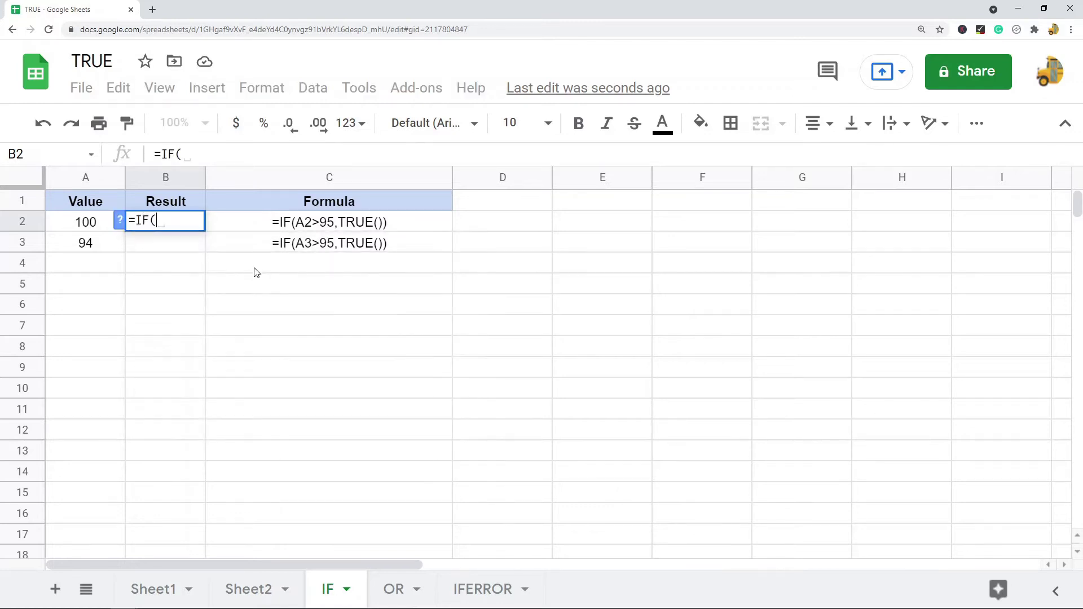
{"action": "left_click", "coordinate": [97, 225]}
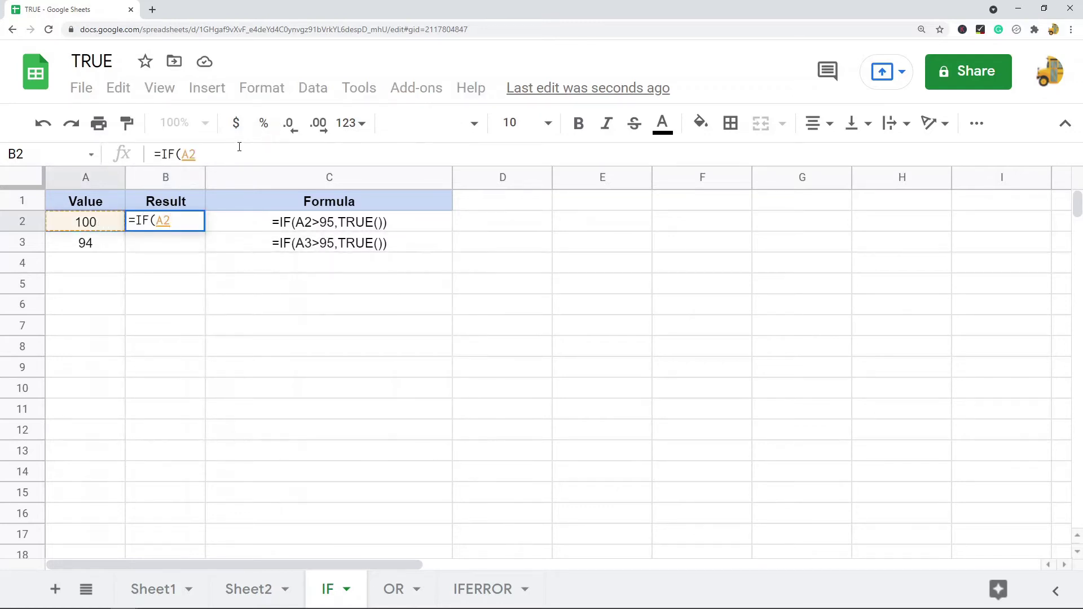
{"action": "type", "text": ">95,TRU"}
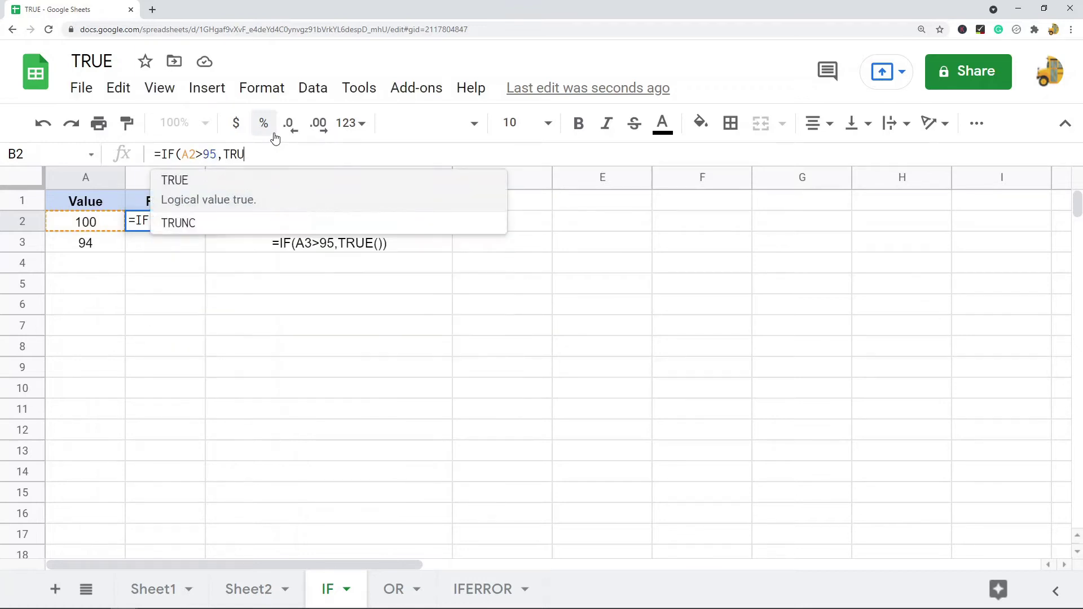
{"action": "key", "text": "Tab"}
{"action": "type", "text": "))"}
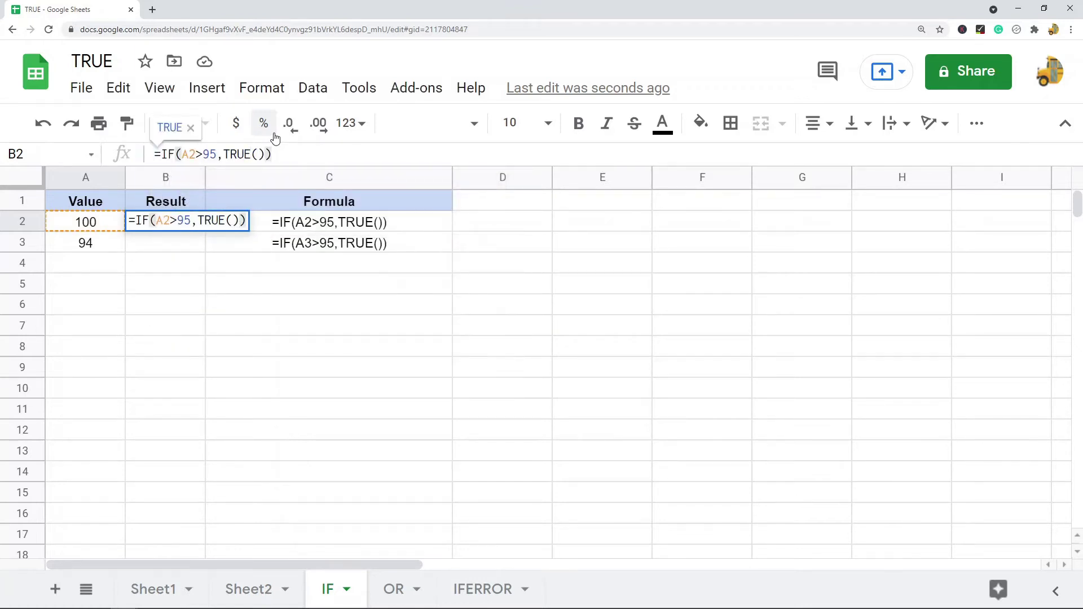
{"action": "key", "text": "Return"}
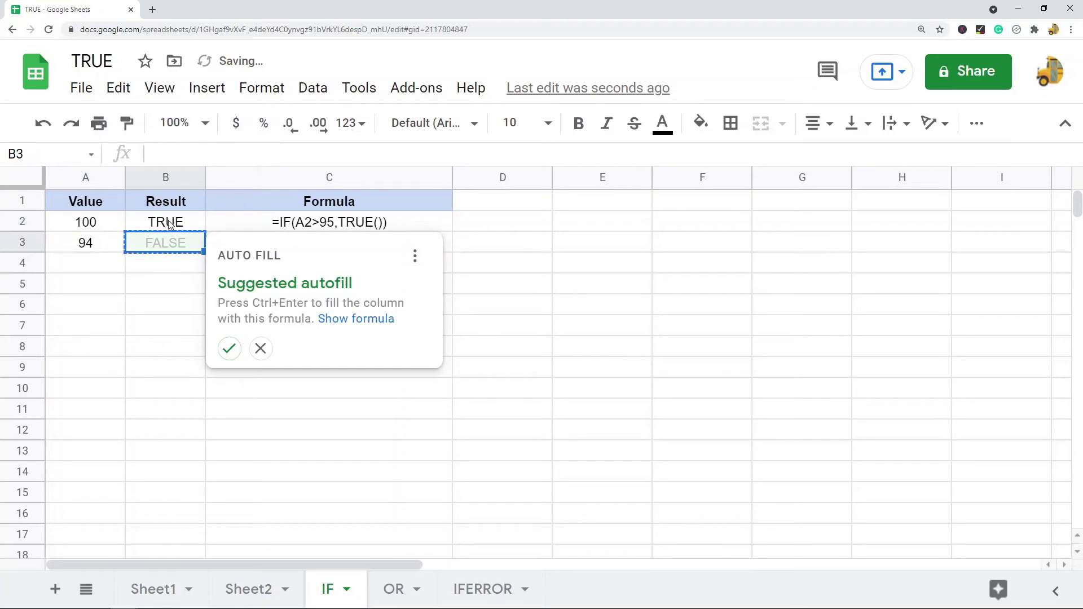
Step: Accept the autofill so B3 gets =IF(A3>95,TRUE()) and shows FALSE for 94
{"action": "key", "text": "ctrl+Return"}
{"action": "left_click", "coordinate": [159, 241]}
{"action": "left_click", "coordinate": [262, 324]}
{"action": "left_click", "coordinate": [100, 229]}
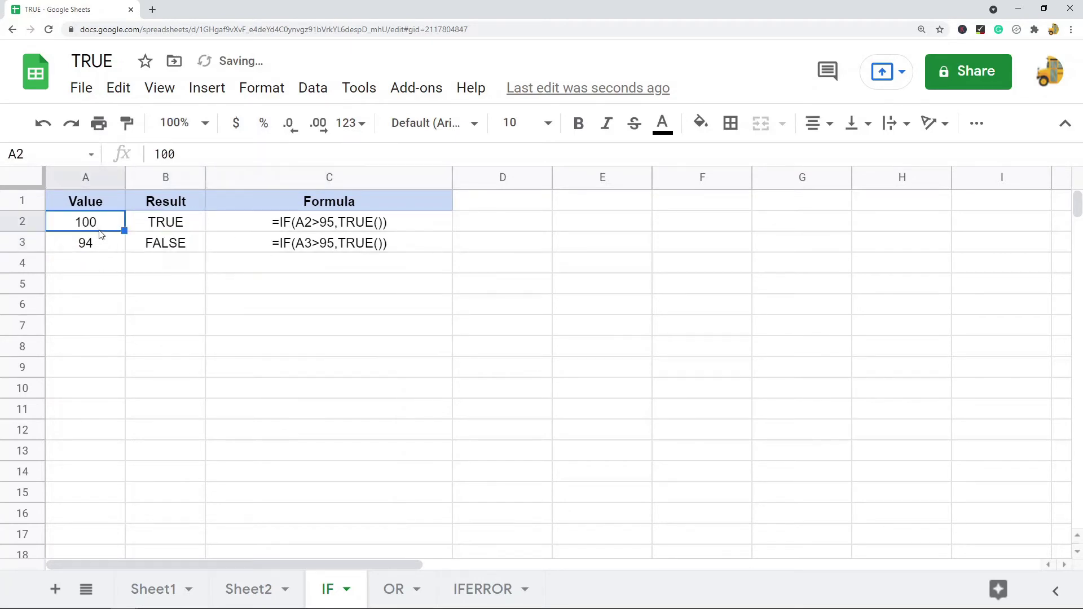
Step: Compare the IF formulas in B2 and B3, previewing the A3>95 condition's result
{"action": "left_click", "coordinate": [162, 225]}
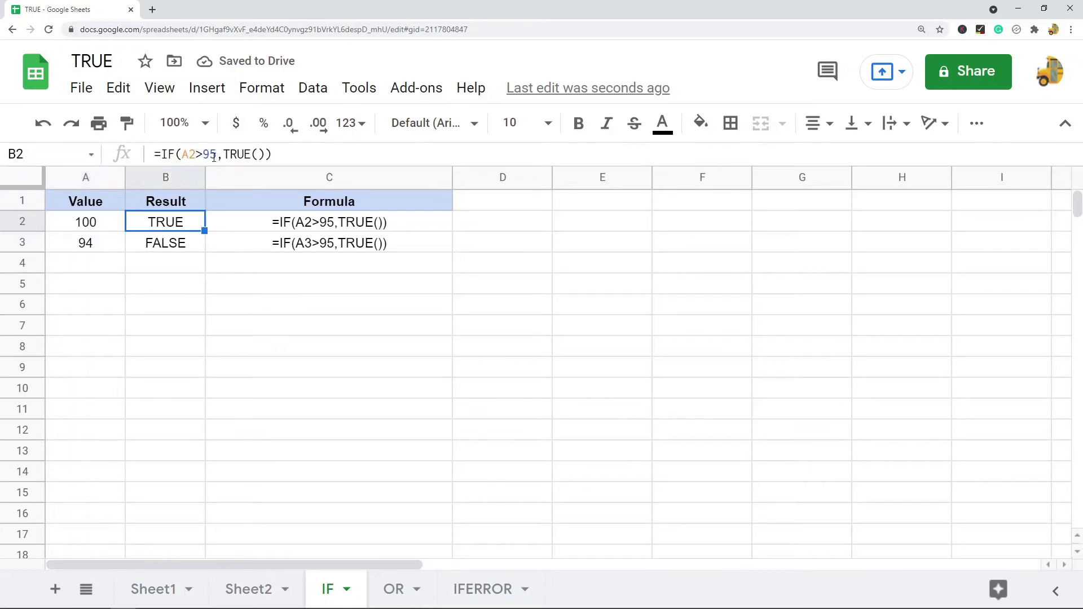
{"action": "left_click", "coordinate": [167, 244]}
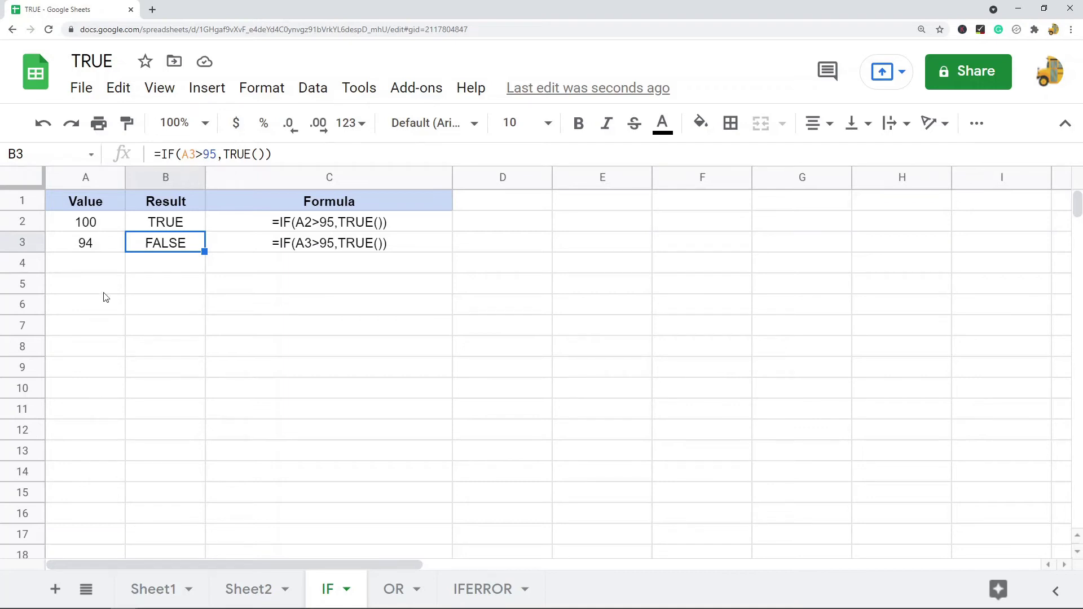
{"action": "left_click", "coordinate": [164, 227]}
{"action": "left_click", "coordinate": [161, 250]}
{"action": "left_click", "coordinate": [168, 227]}
{"action": "left_click", "coordinate": [170, 251]}
{"action": "left_click", "coordinate": [170, 231]}
{"action": "left_click", "coordinate": [168, 252]}
{"action": "left_click_drag", "start_coordinate": [225, 154], "coordinate": [182, 154]}
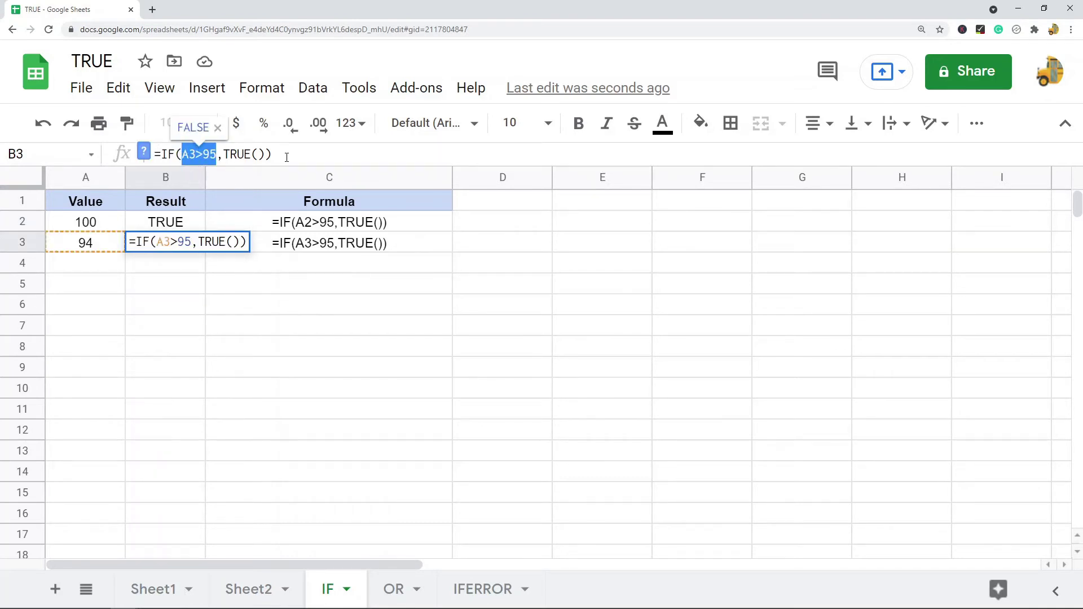
Step: On the OR sheet, enter =IF(OR(A2<50,B2<50,C2<50),TRUE()) in D2, returning TRUE
{"action": "left_click", "coordinate": [394, 589]}
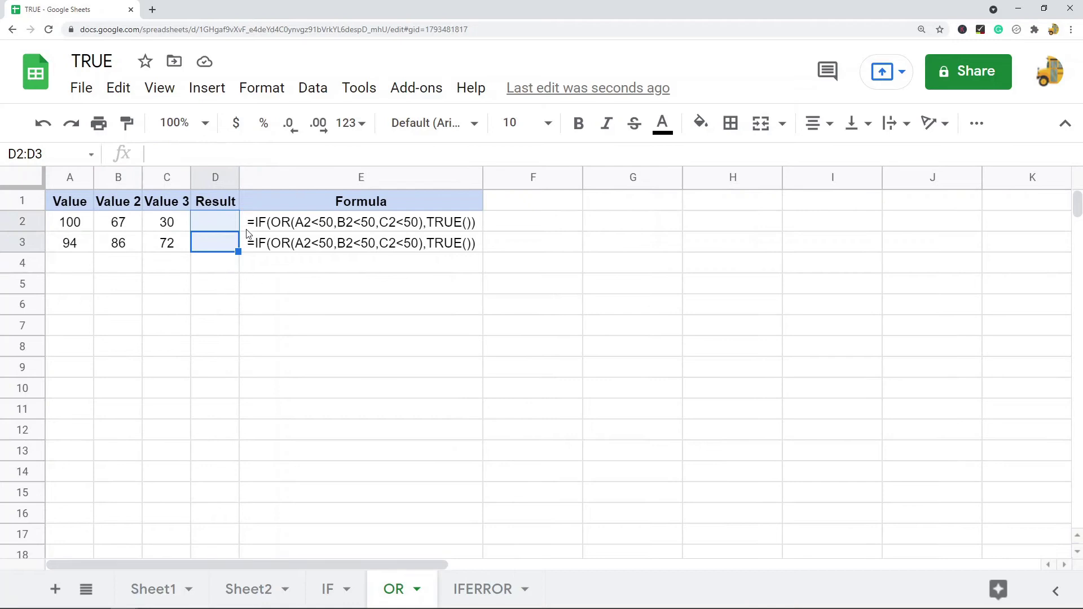
{"action": "left_click", "coordinate": [215, 221]}
{"action": "type", "text": "="}
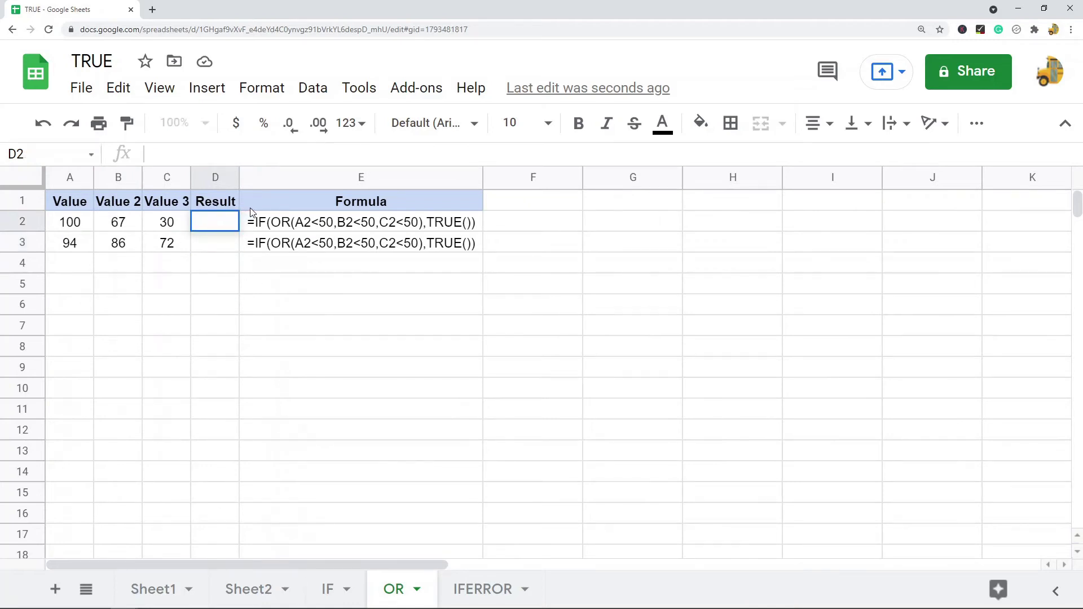
{"action": "type", "text": "IF("}
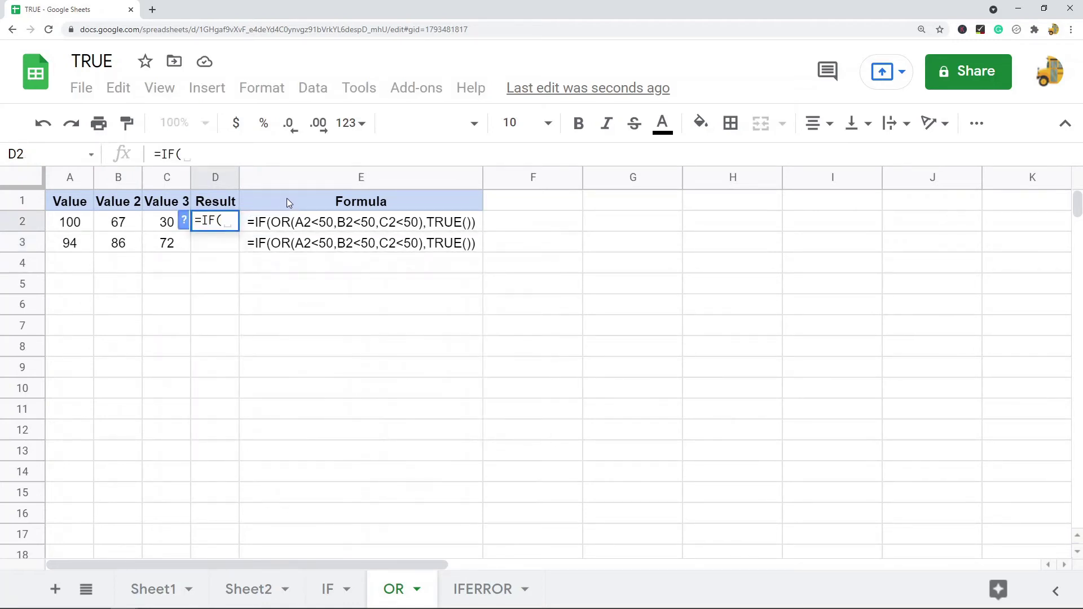
{"action": "type", "text": "OR("}
{"action": "left_click", "coordinate": [85, 226]}
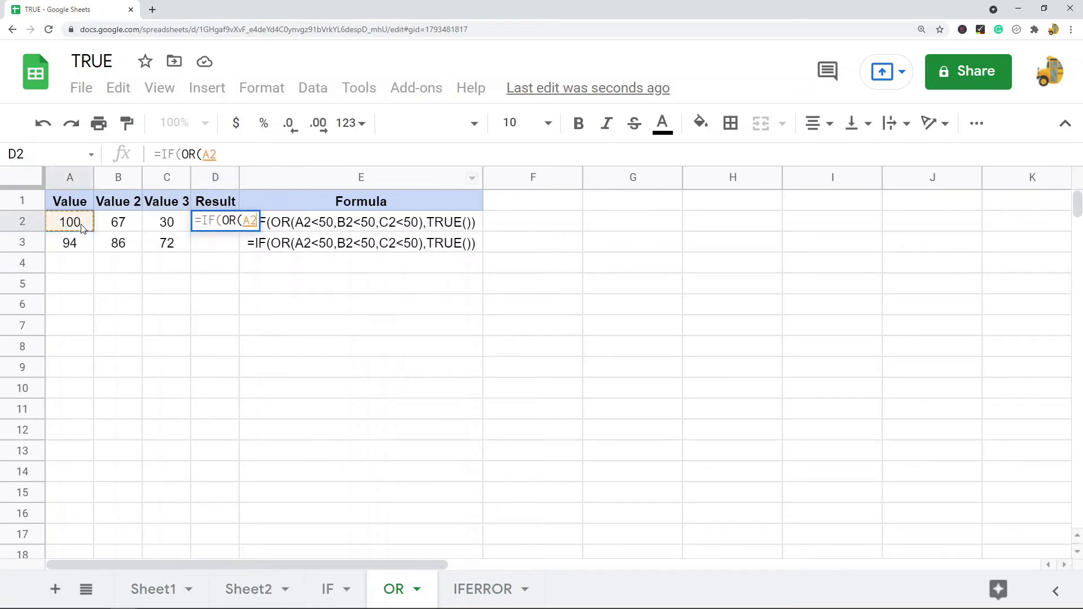
{"action": "type", "text": "<50,"}
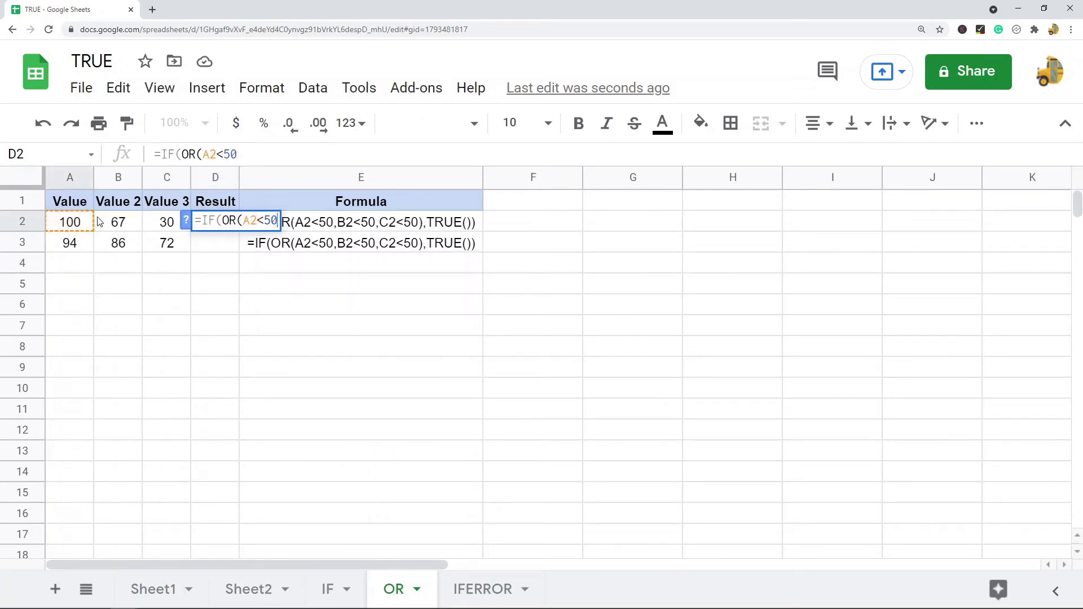
{"action": "left_click", "coordinate": [119, 227]}
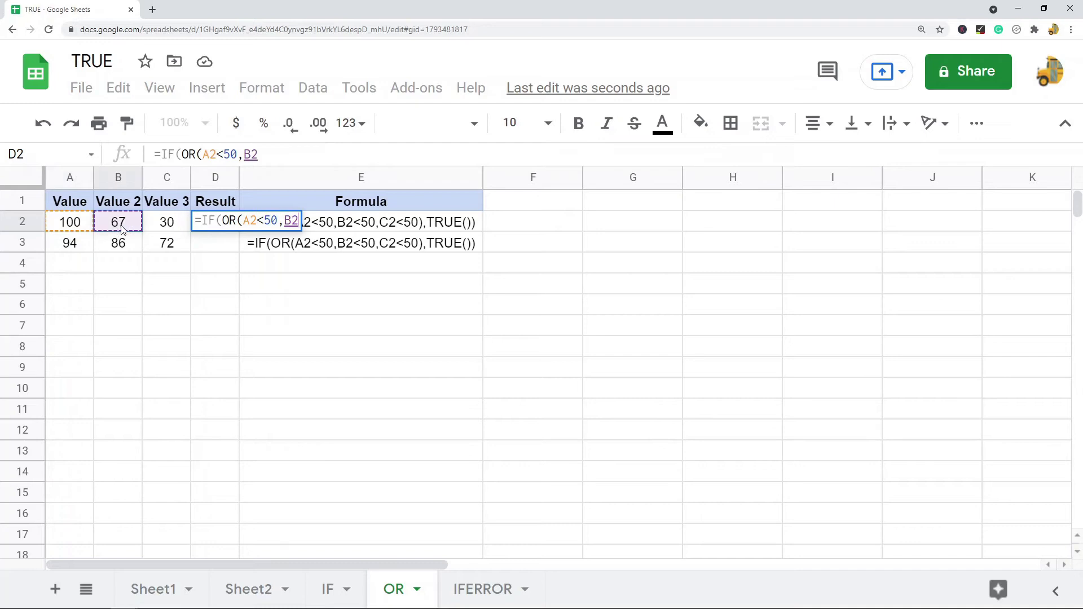
{"action": "type", "text": "<50"}
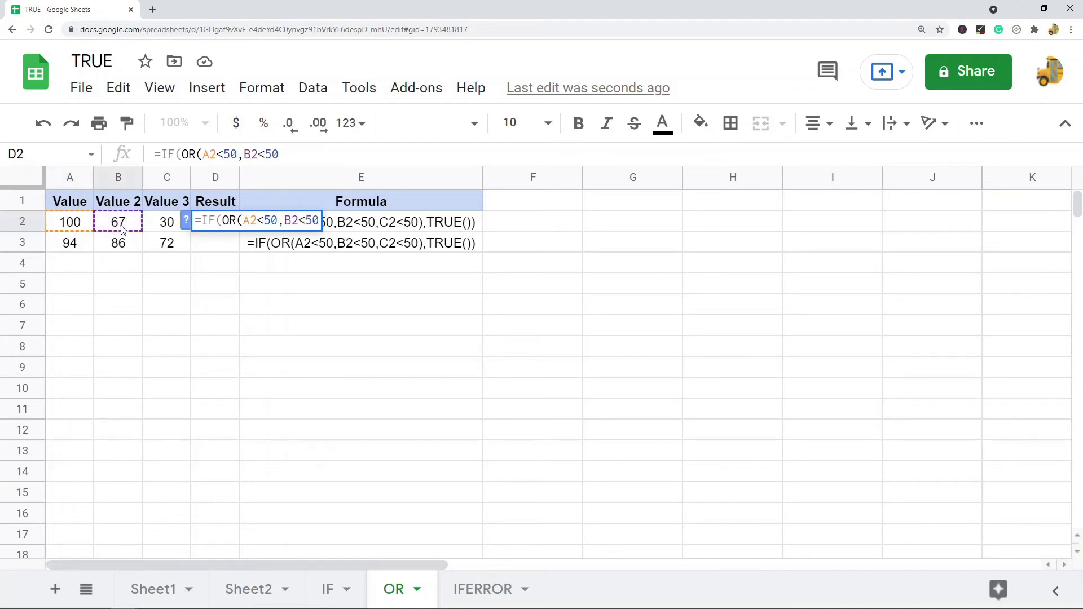
{"action": "type", "text": ","}
{"action": "left_click", "coordinate": [160, 224]}
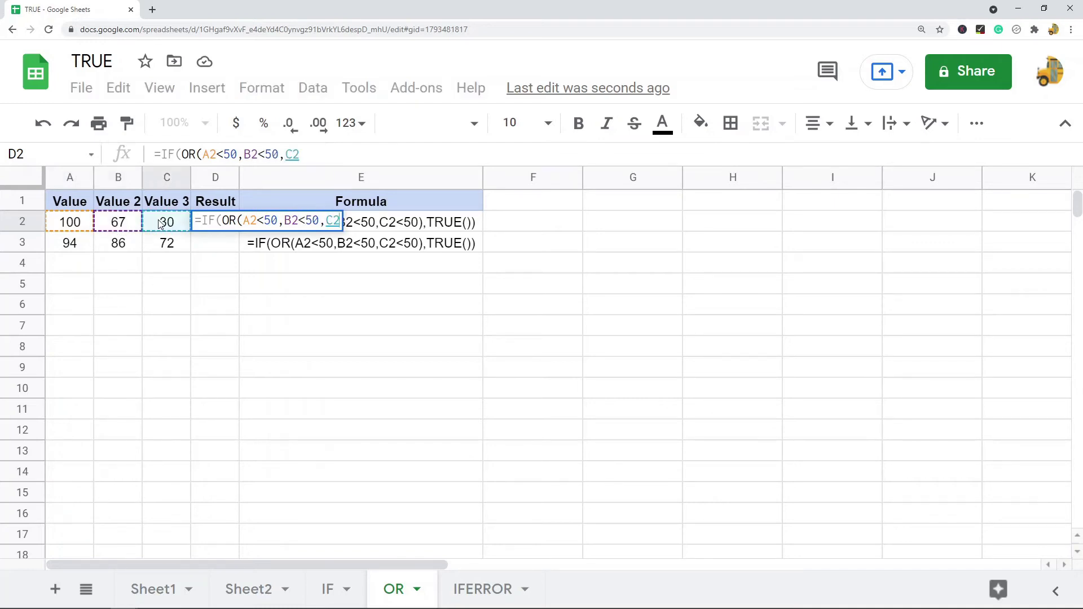
{"action": "left_click", "coordinate": [308, 155]}
{"action": "type", "text": "<50"}
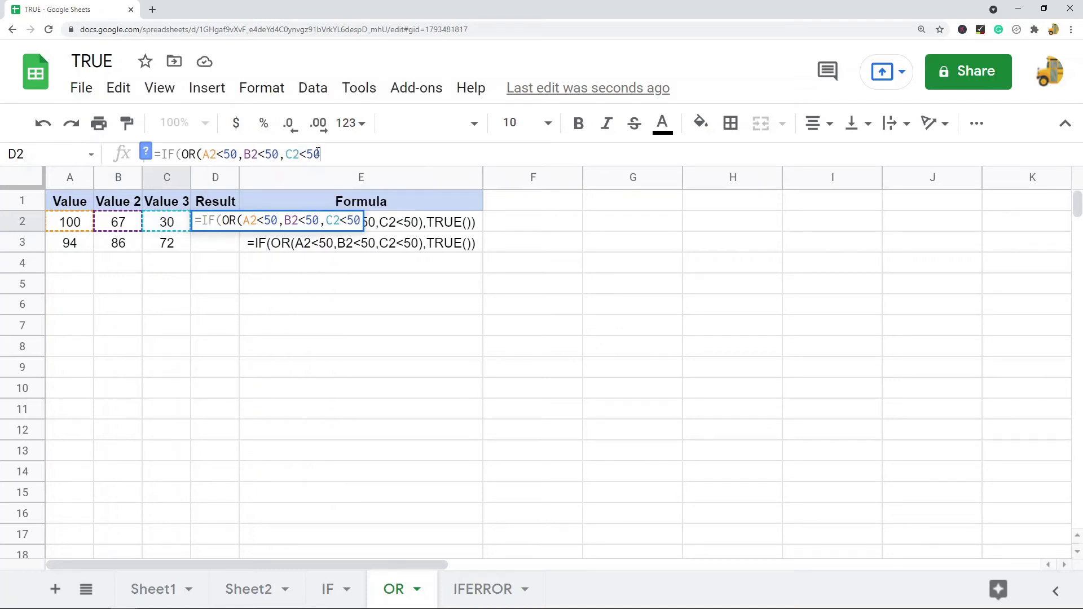
{"action": "type", "text": "),TRU"}
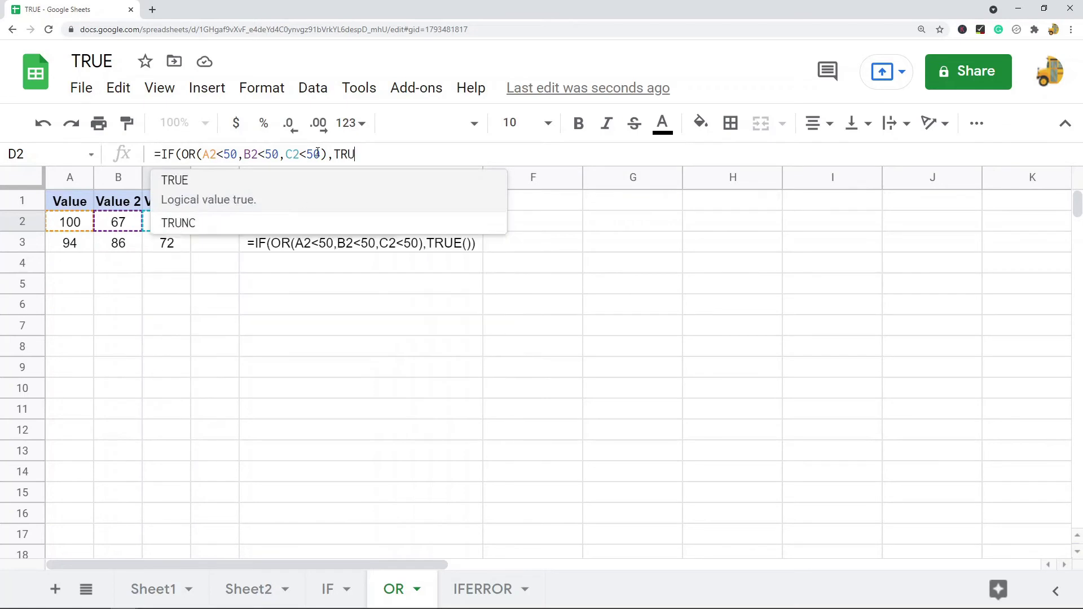
{"action": "type", "text": "E())"}
{"action": "key", "text": "Return"}
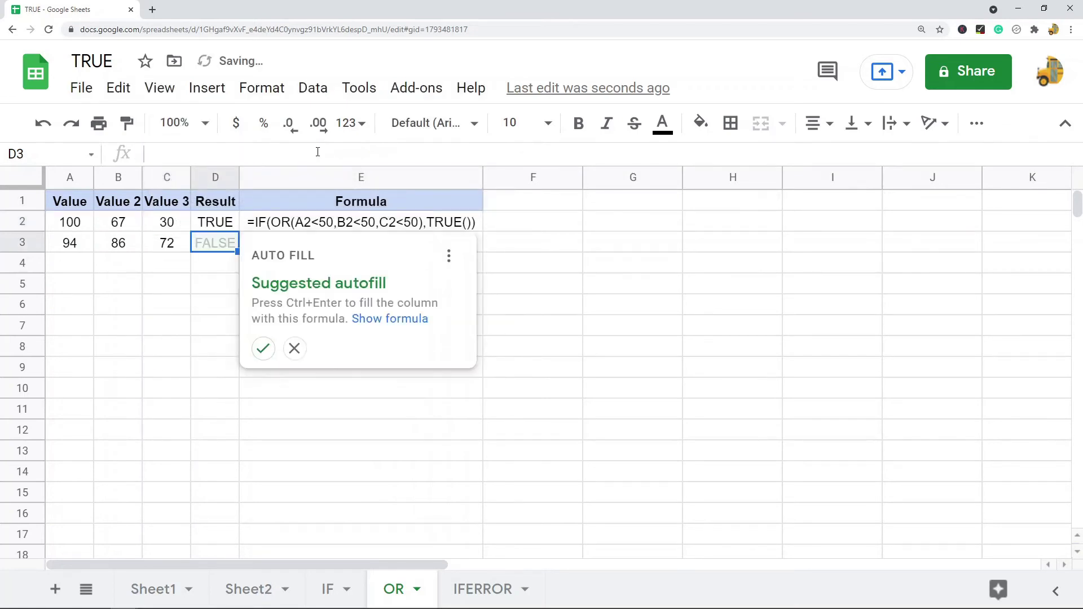
Step: Copy D2's OR formula into D3, which shows FALSE
{"action": "left_click", "coordinate": [217, 223]}
{"action": "key", "text": "ctrl+c"}
{"action": "left_click", "coordinate": [219, 243]}
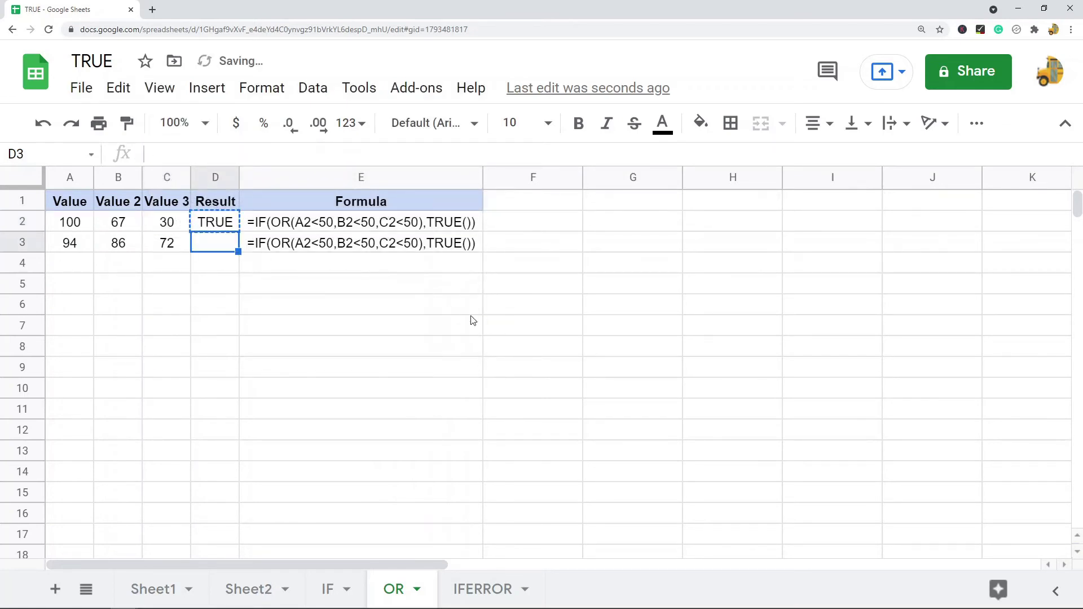
{"action": "key", "text": "ctrl+v"}
{"action": "left_click", "coordinate": [485, 323]}
Step: Compare the formulas in D2 and D3, then go to the IFERROR sheet
{"action": "left_click", "coordinate": [215, 221]}
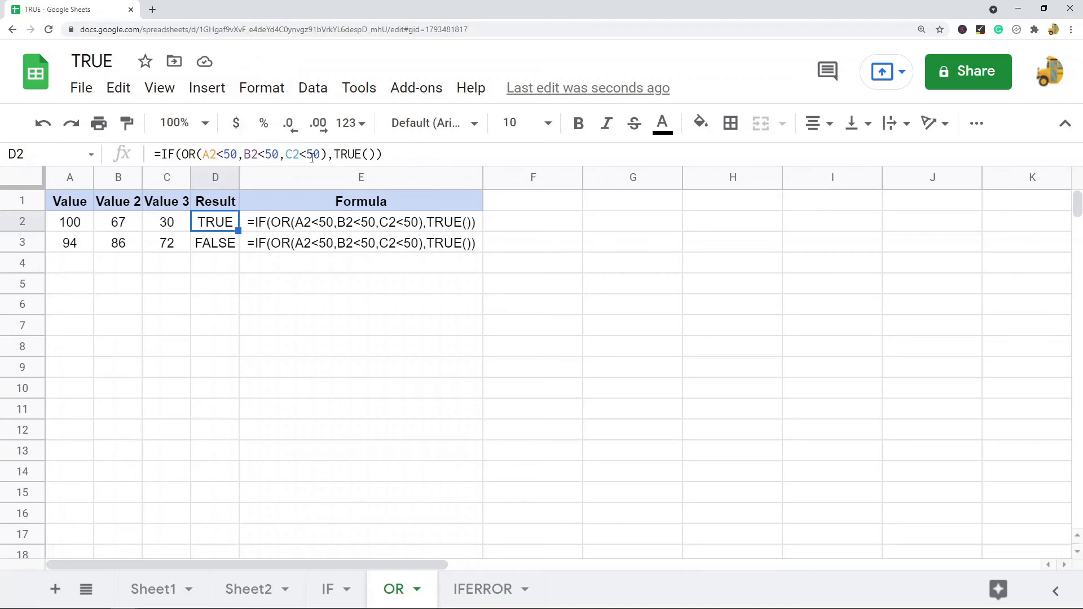
{"action": "left_click", "coordinate": [228, 244]}
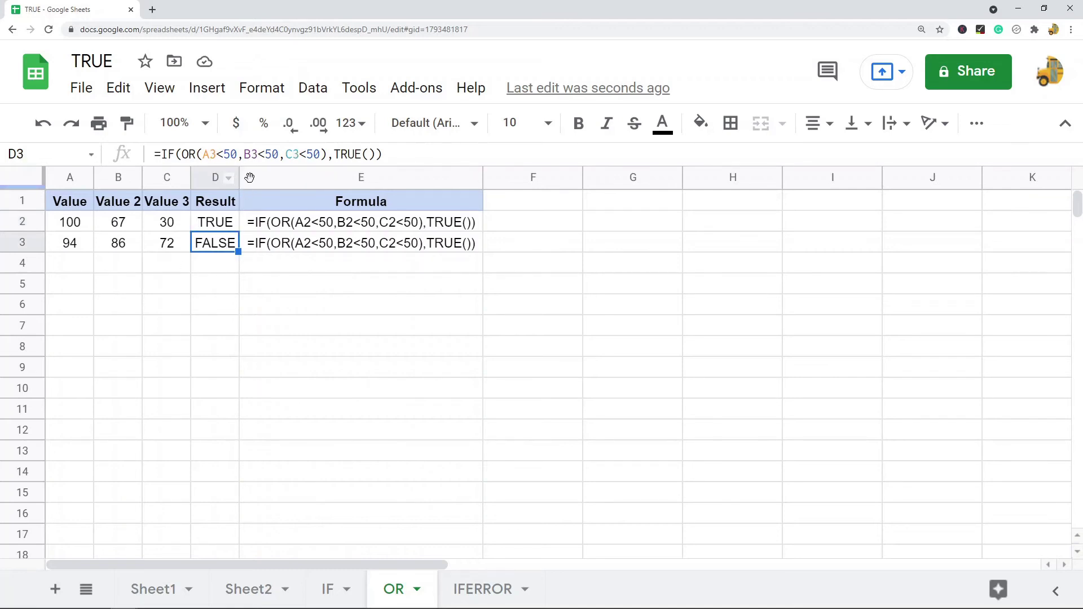
{"action": "left_click", "coordinate": [221, 228]}
{"action": "left_click", "coordinate": [221, 247]}
{"action": "left_click", "coordinate": [226, 225]}
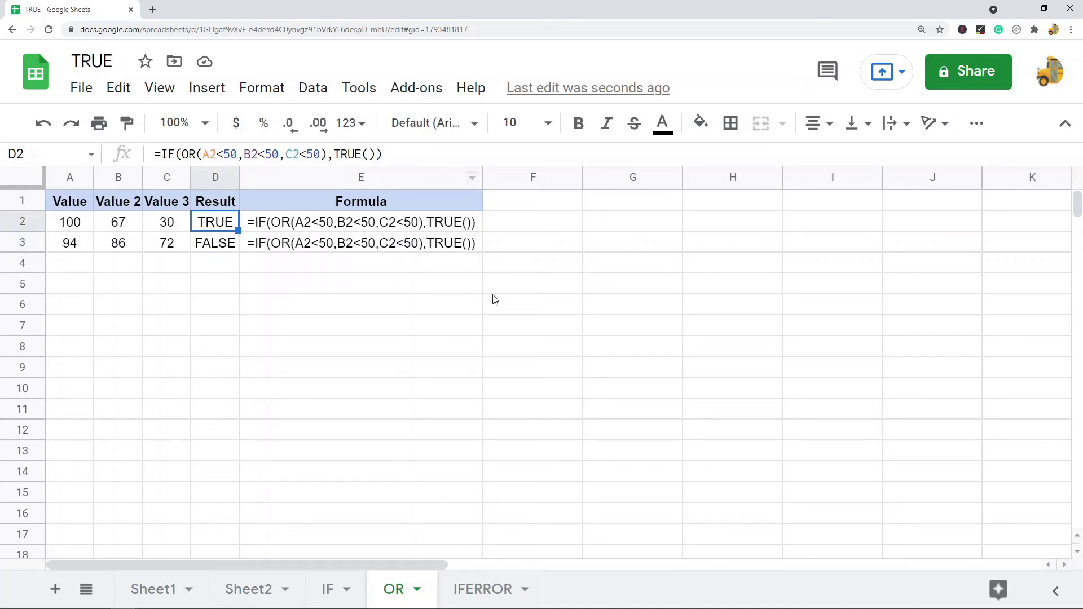
{"action": "left_click", "coordinate": [490, 590]}
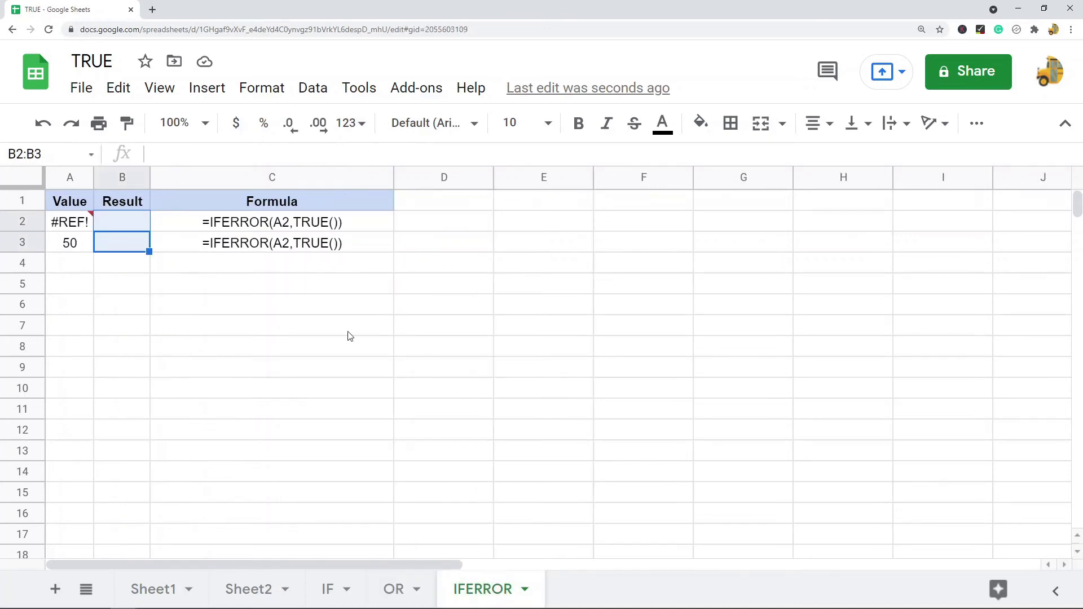
{"action": "left_click", "coordinate": [130, 220]}
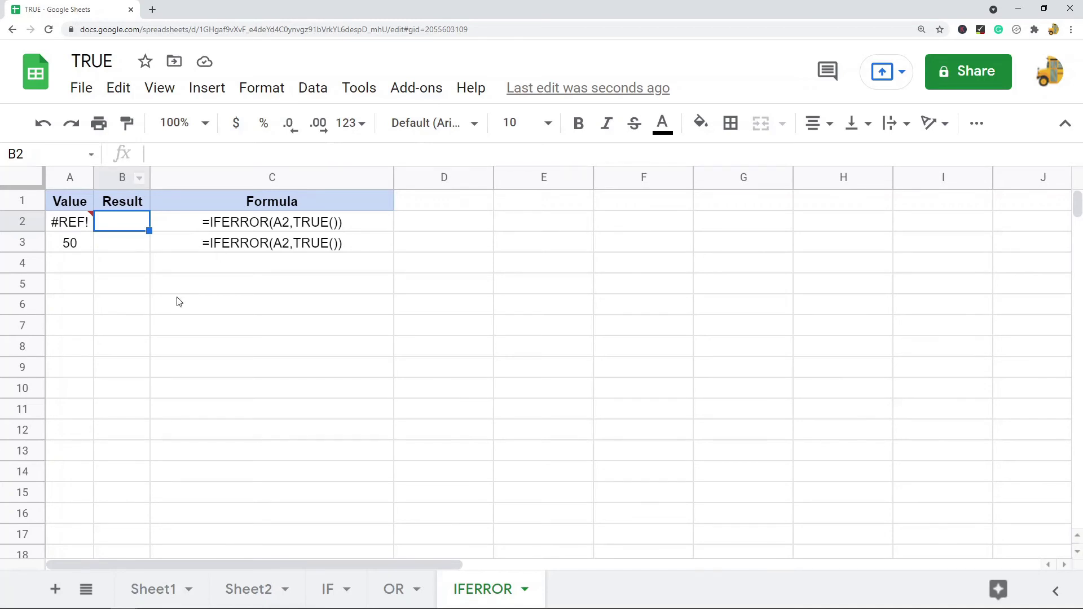
{"action": "type", "text": "=iferro"}
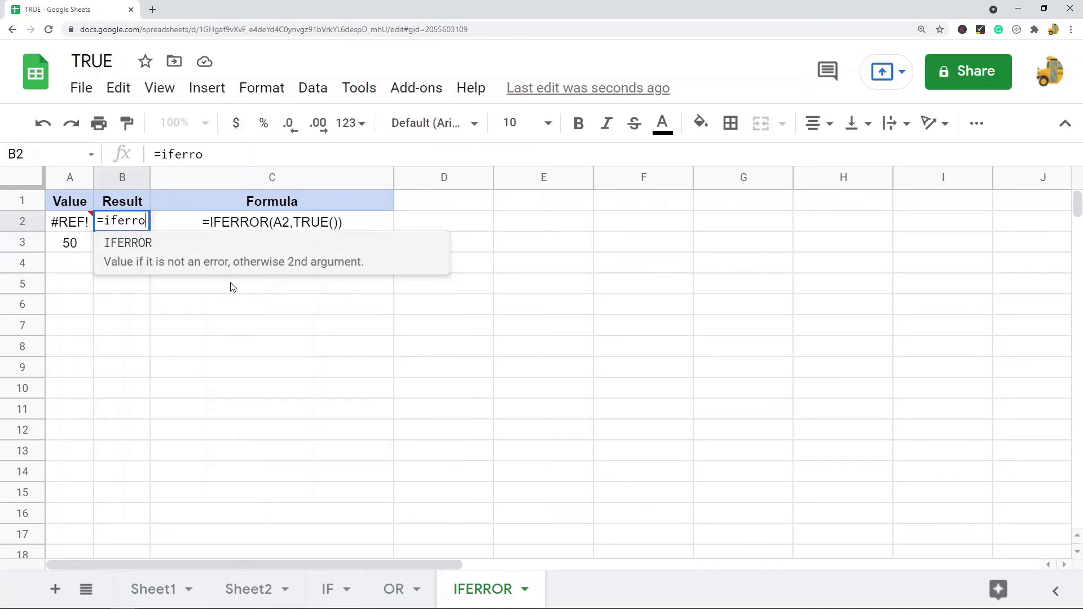
{"action": "key", "text": "Tab"}
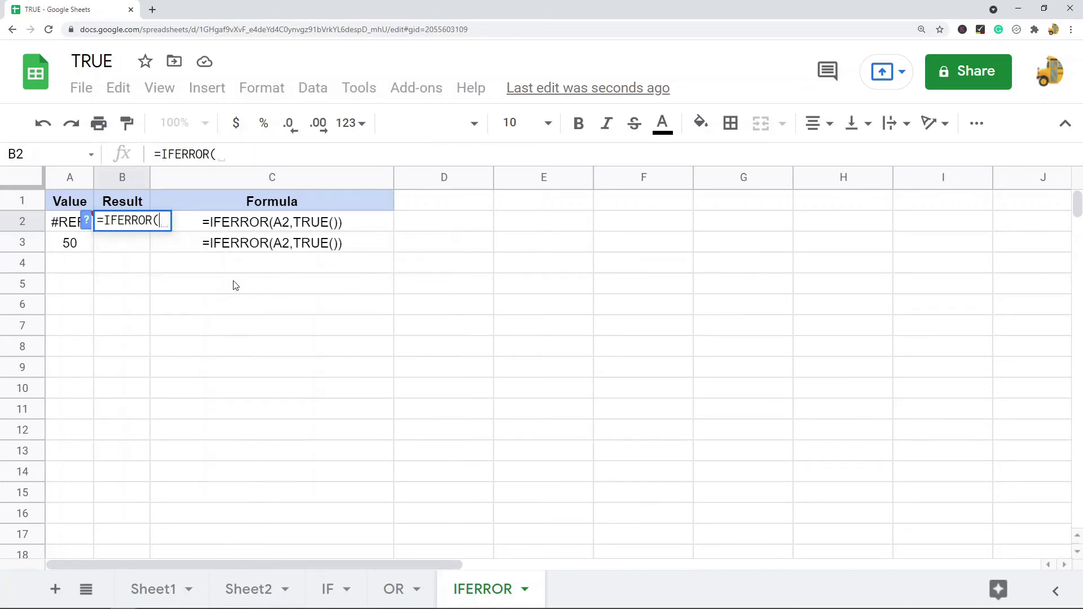
{"action": "left_click", "coordinate": [53, 226]}
{"action": "left_click", "coordinate": [262, 153]}
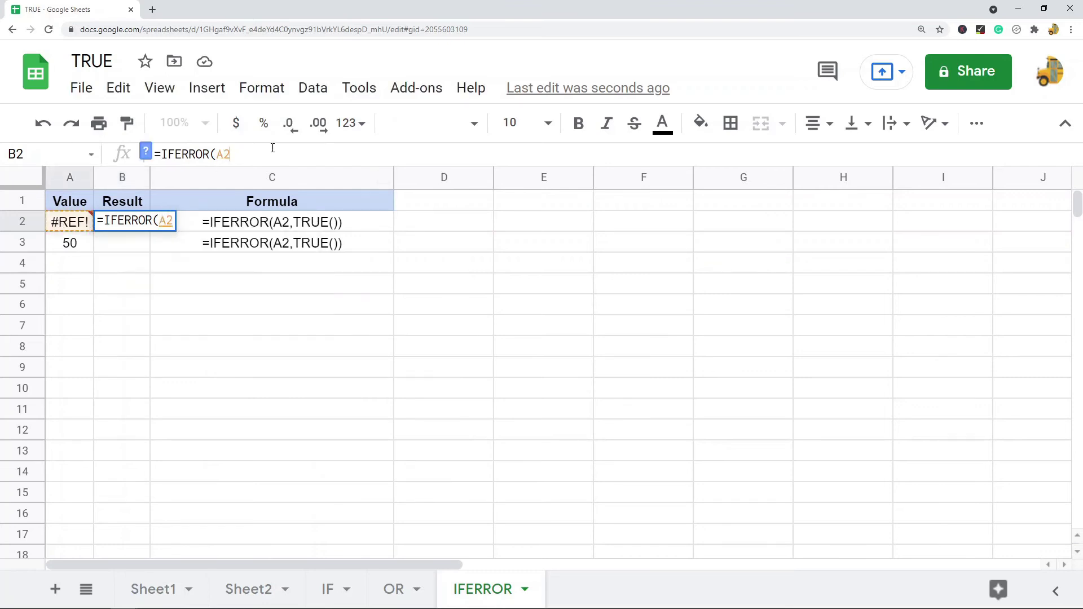
{"action": "type", "text": ".TRUE()"}
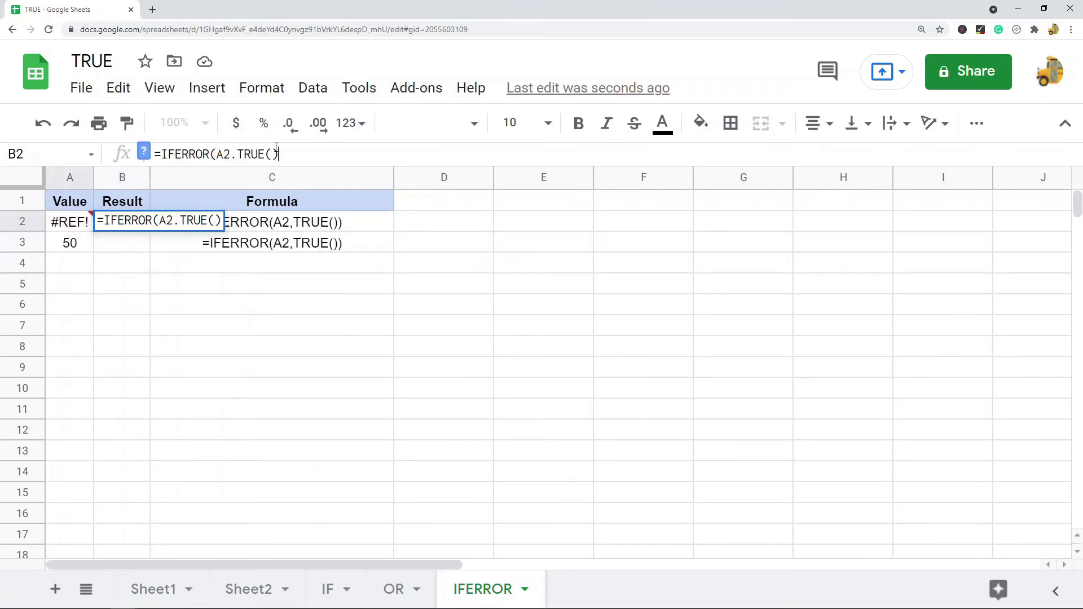
{"action": "type", "text": ")"}
{"action": "key", "text": "Return"}
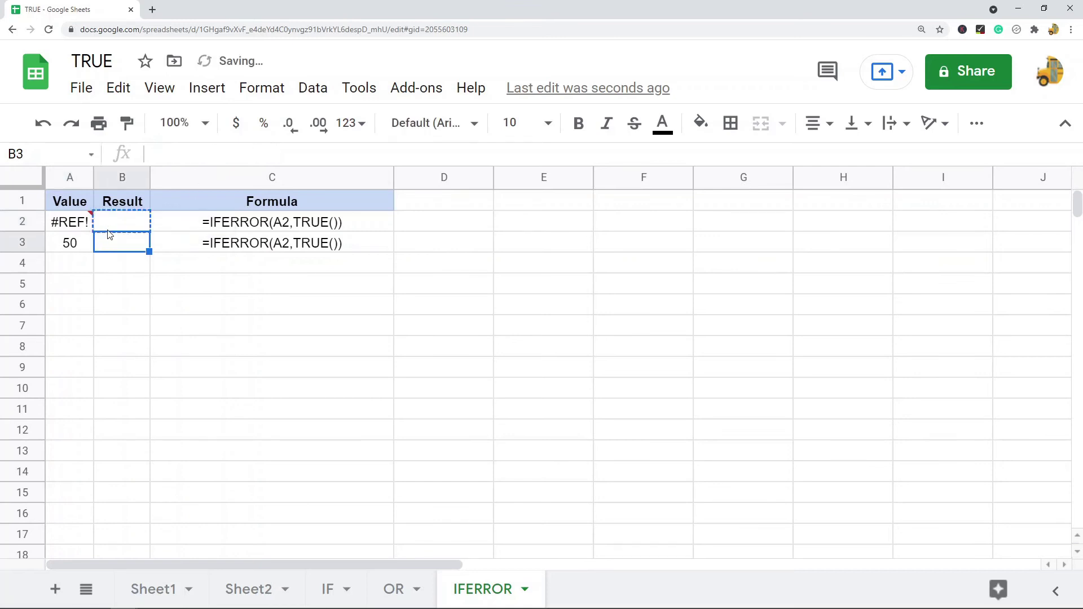
Step: Enter =IFERROR(A2,TRUE()) in B2 so it shows TRUE for A2's #REF! error
{"action": "left_click", "coordinate": [120, 229]}
{"action": "left_click", "coordinate": [121, 248]}
{"action": "left_click", "coordinate": [125, 227]}
{"action": "type", "text": "=iferror("}
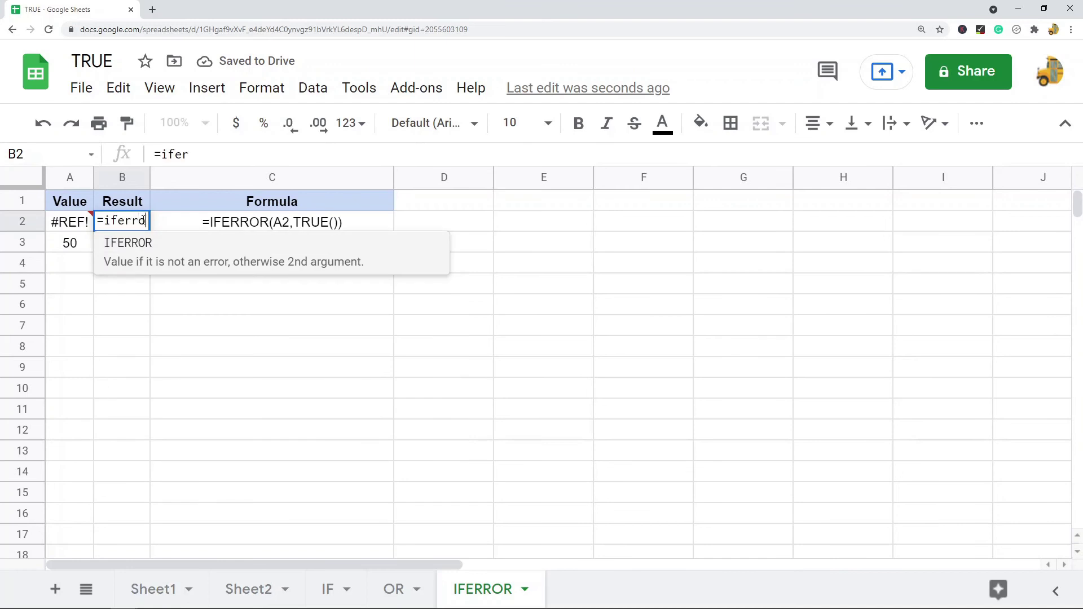
{"action": "left_click", "coordinate": [63, 226]}
{"action": "left_click", "coordinate": [262, 154]}
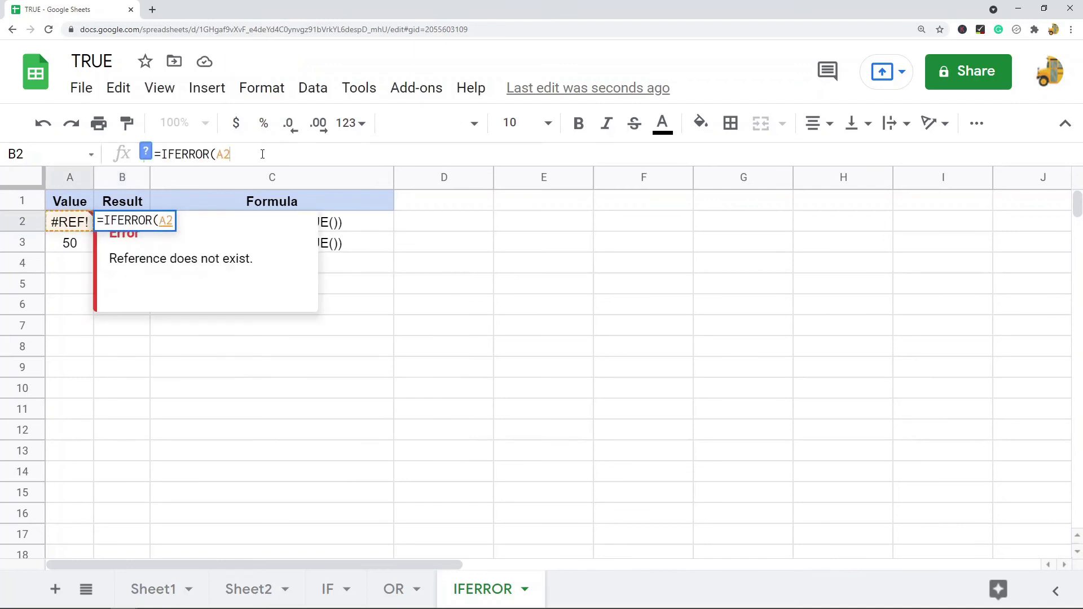
{"action": "type", "text": ",TRUE"}
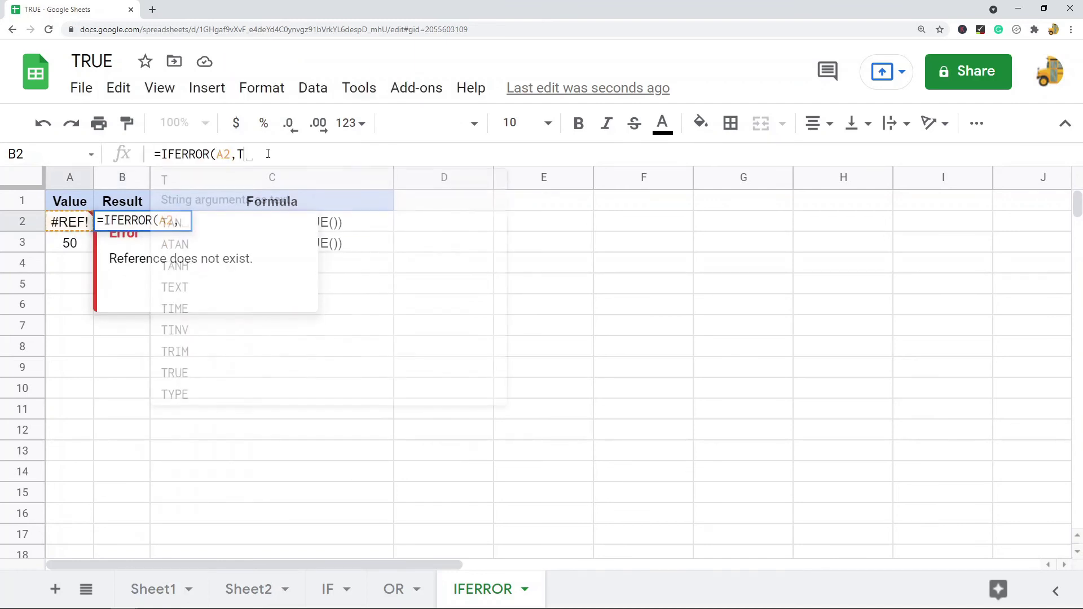
{"action": "key", "text": "BackSpace"}
{"action": "key", "text": "BackSpace"}
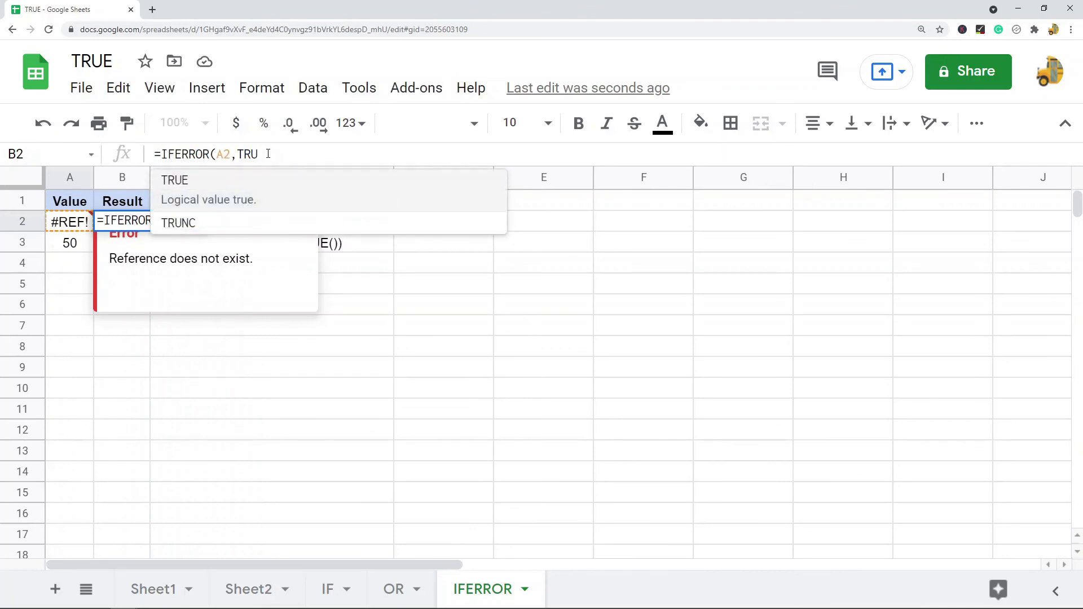
{"action": "type", "text": "E"}
{"action": "type", "text": "())"}
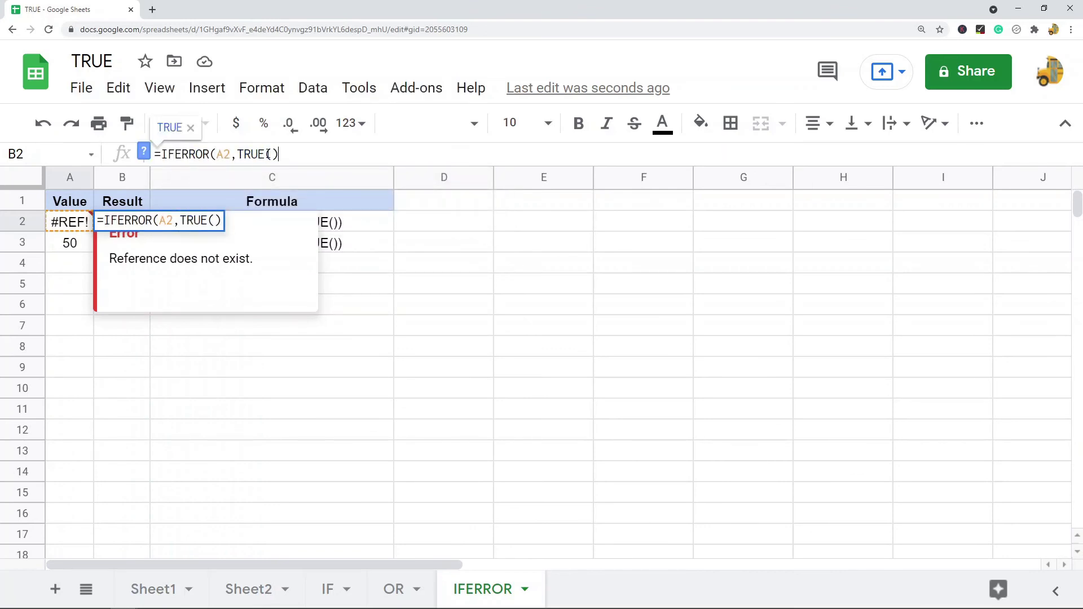
{"action": "key", "text": "Return"}
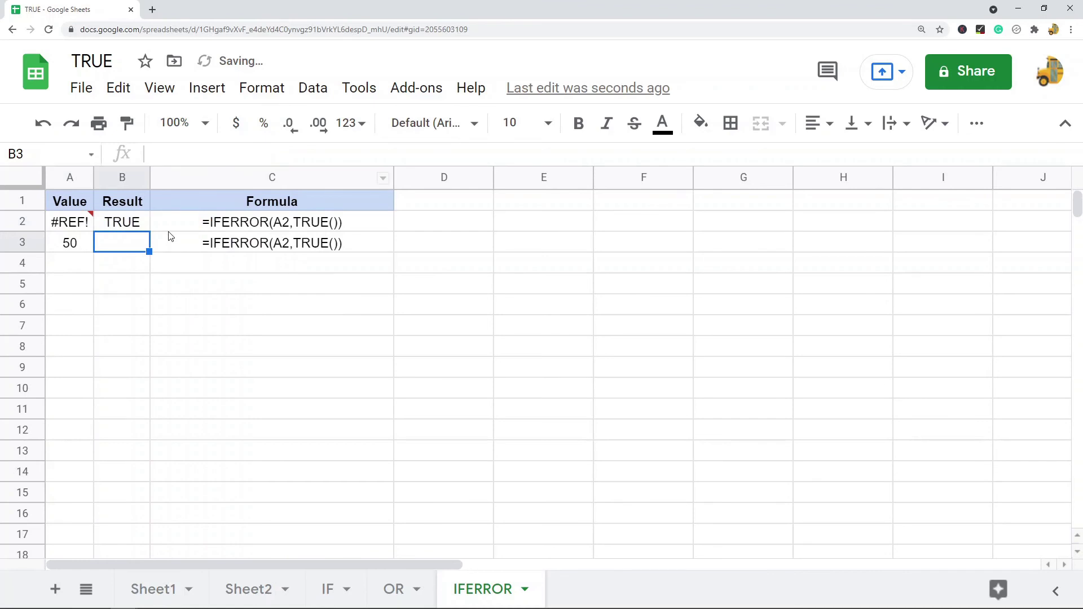
Step: Copy B2's formula into B3, giving =IFERROR(A3,TRUE()) which shows 50
{"action": "left_click", "coordinate": [146, 228]}
{"action": "key", "text": "ctrl+c"}
{"action": "key", "text": "Down"}
{"action": "key", "text": "ctrl+v"}
{"action": "left_click", "coordinate": [203, 324]}
{"action": "left_click", "coordinate": [140, 249]}
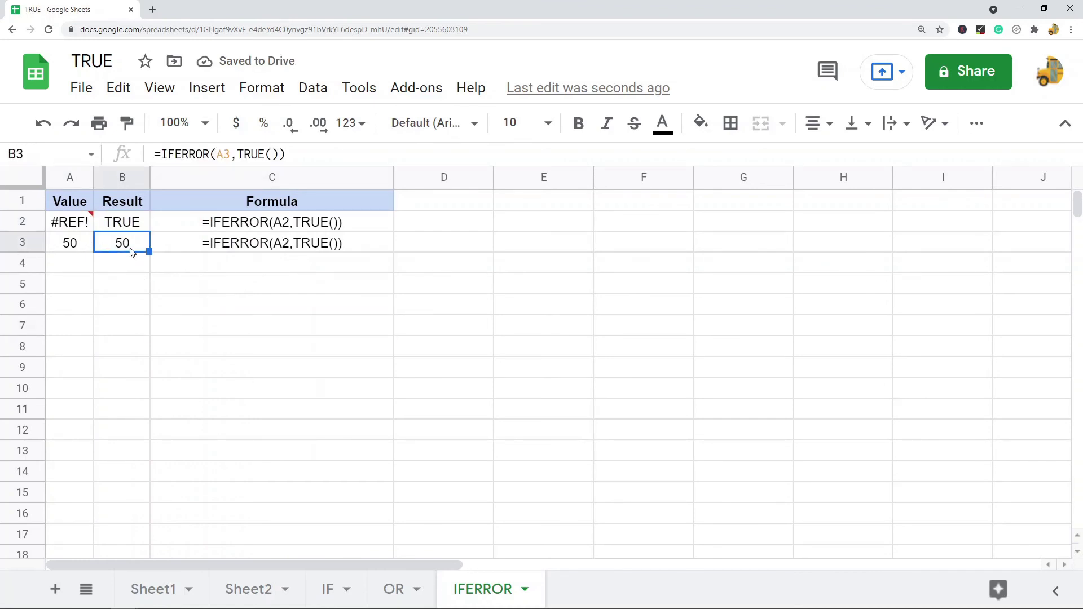
{"action": "left_click", "coordinate": [136, 228]}
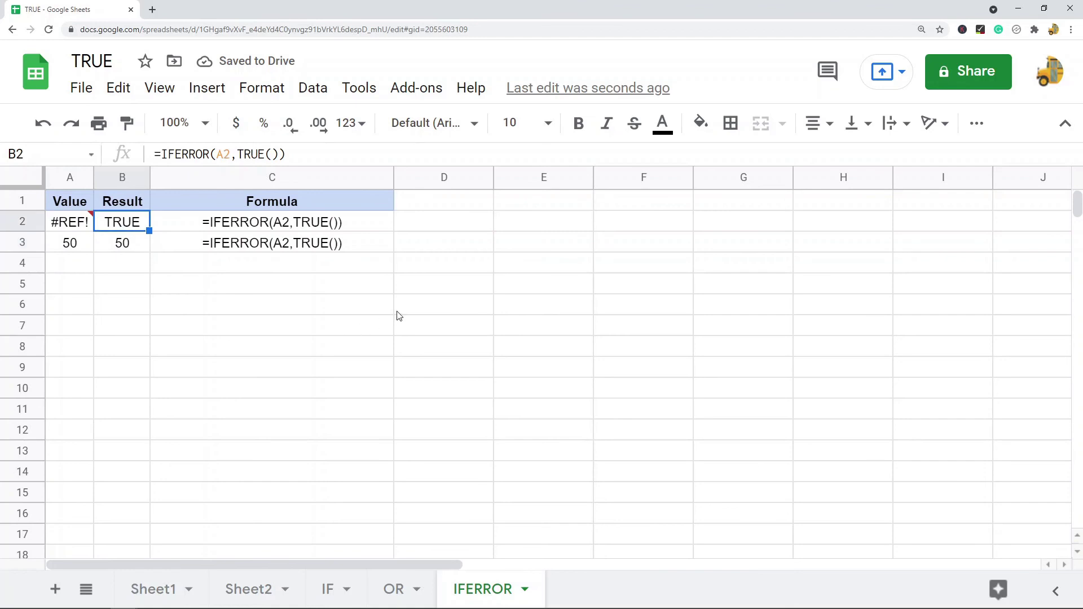